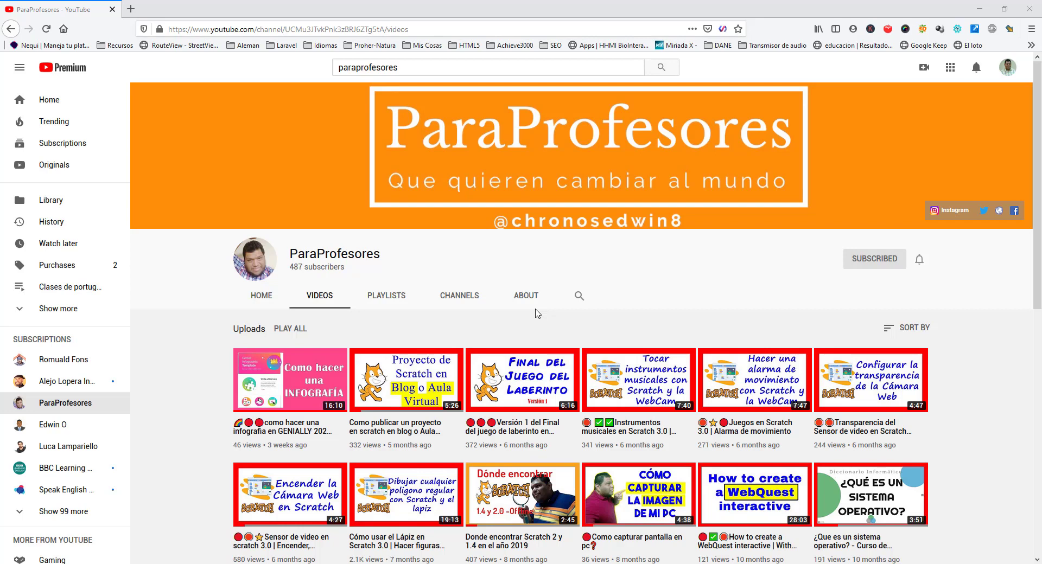
- Open canva.com in a new browser tab
left_click(131, 9)
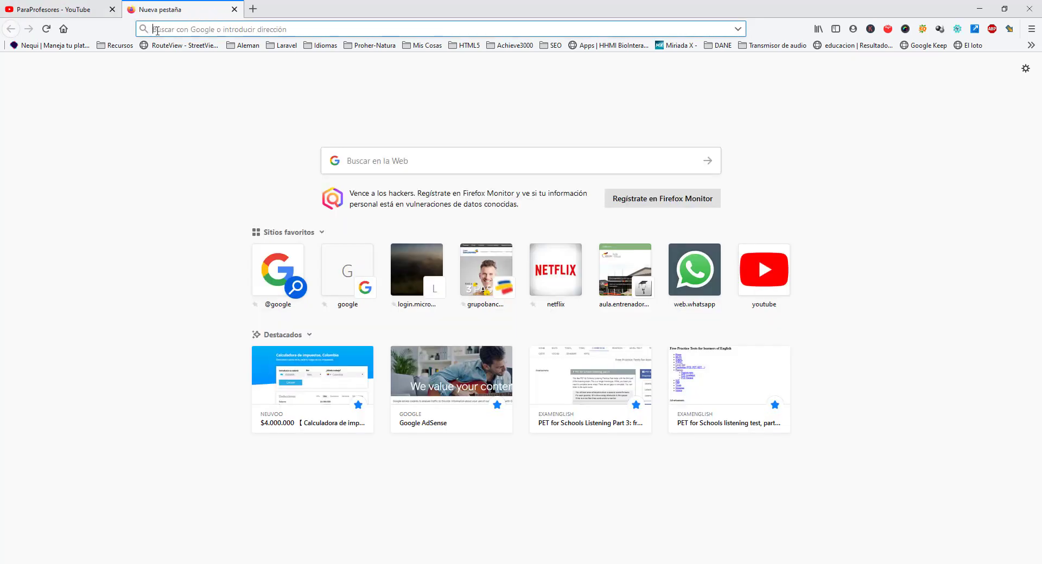
type("canva.com/")
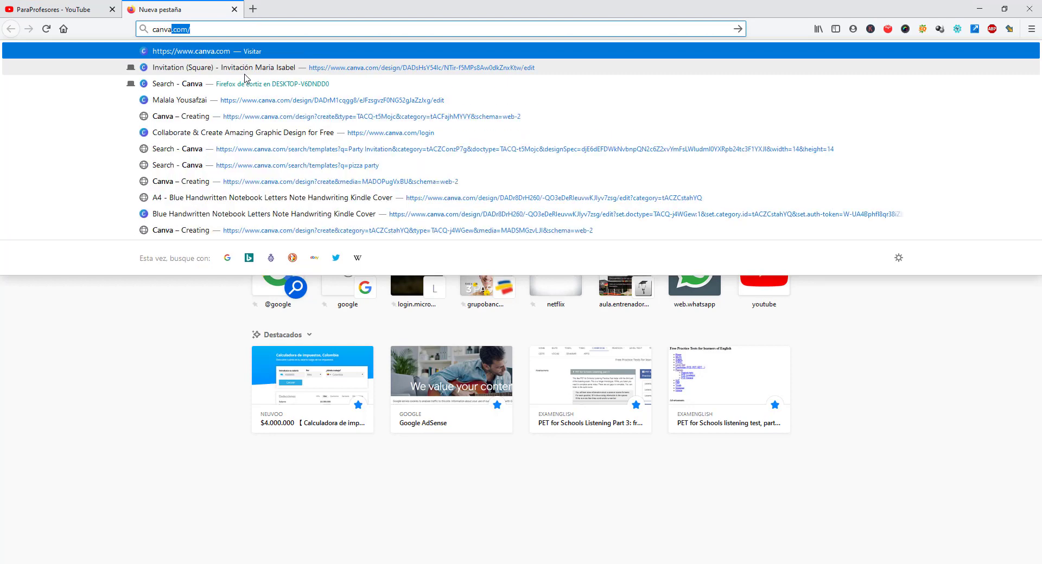
key("Return")
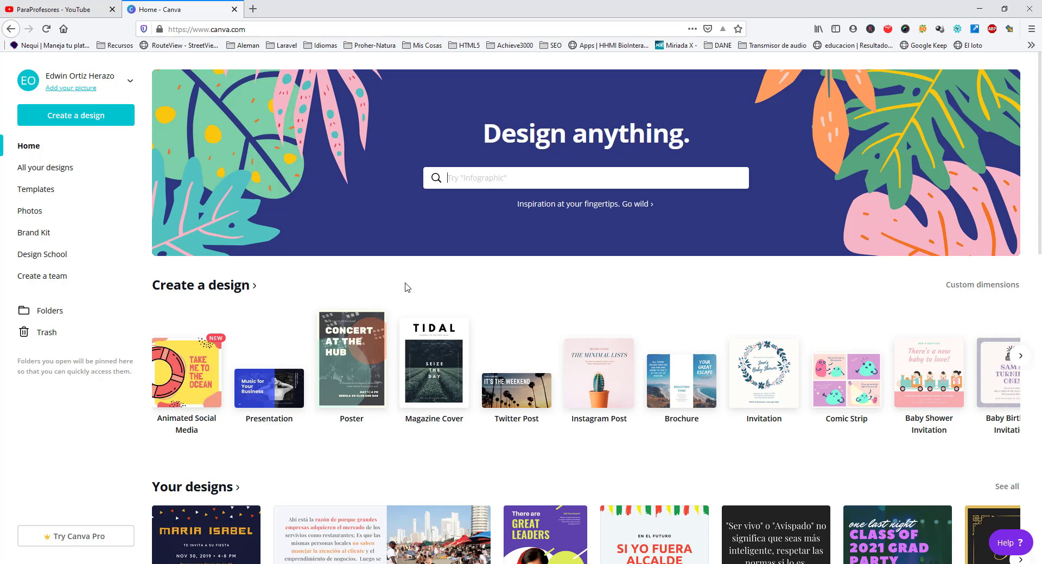
- Open the existing Malala Yousafzai design in Canva and select the portrait on its cover page
scroll(410, 445, "down", 2)
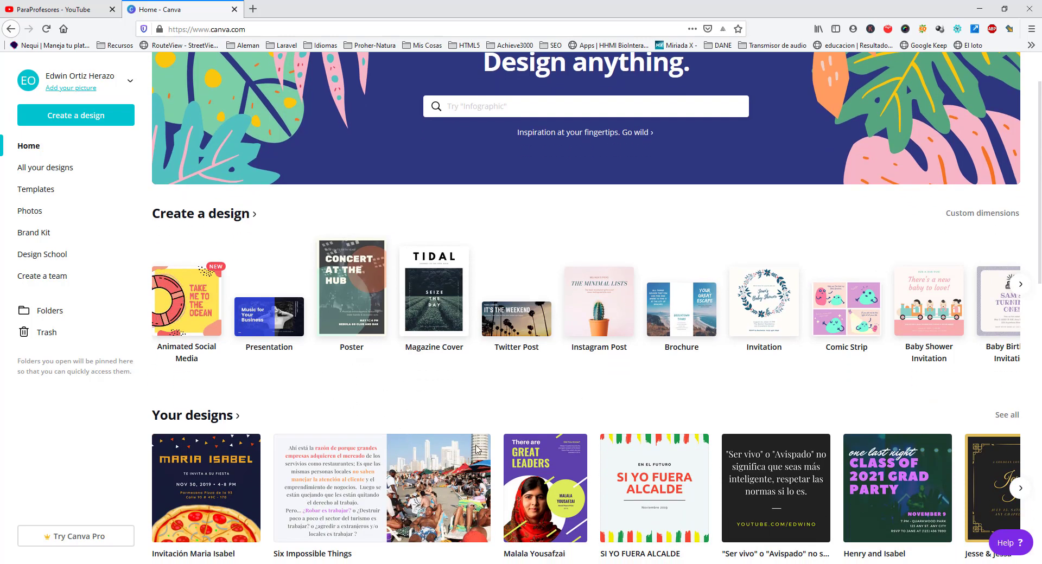
scroll(347, 467, "down", 3)
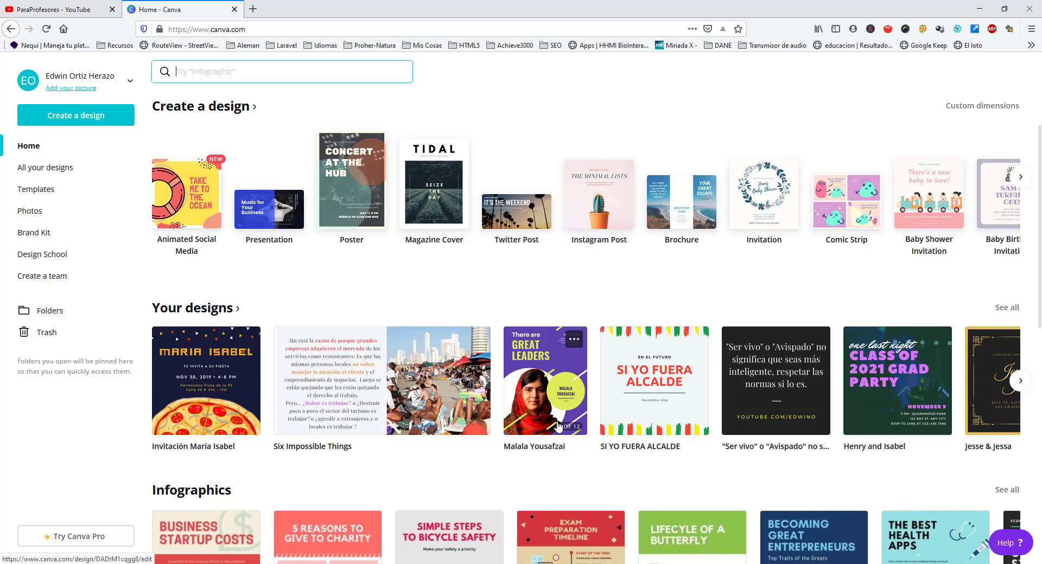
left_click(542, 398)
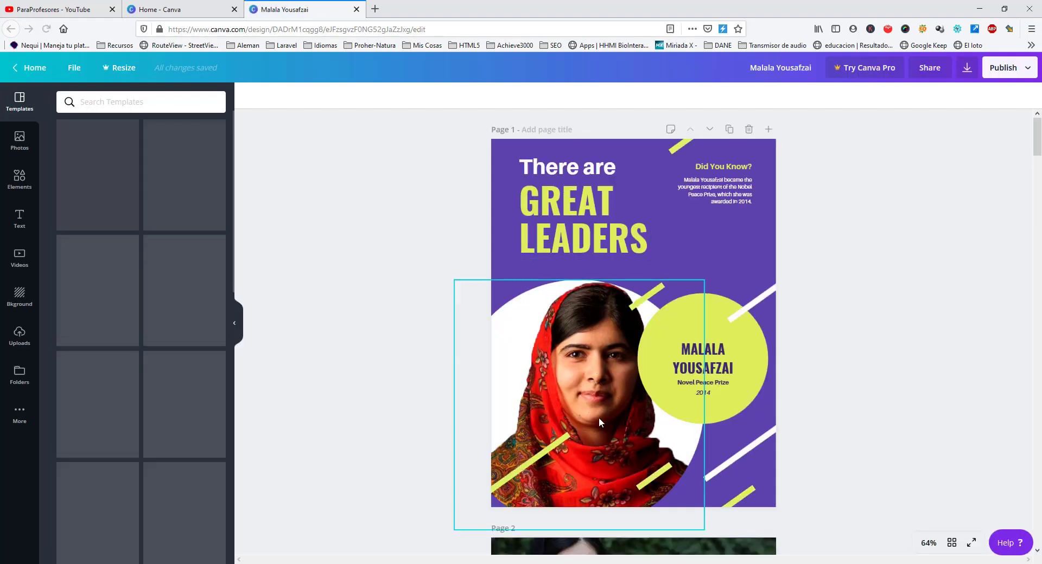
left_click(599, 422)
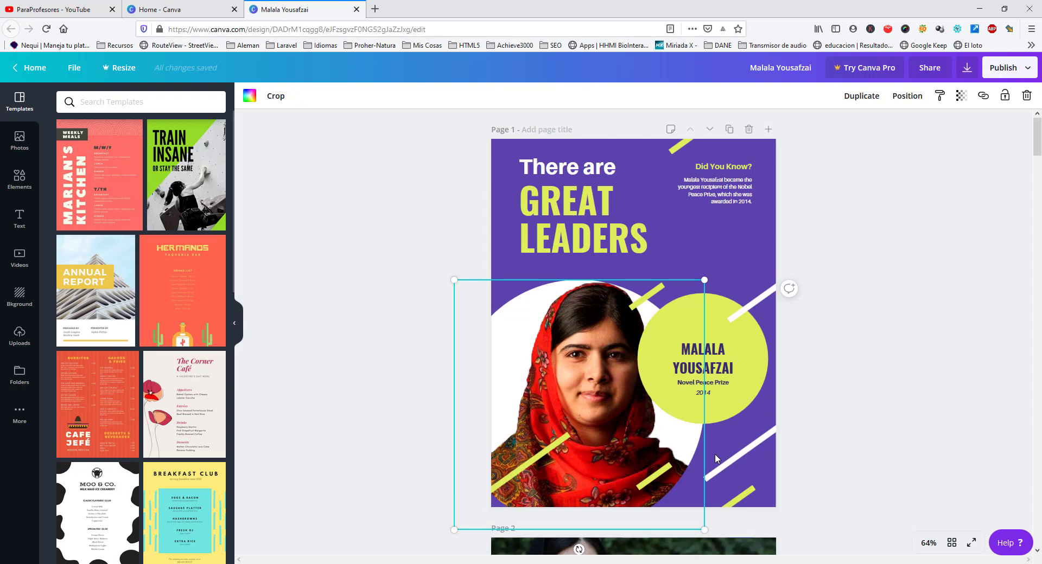
- Open blippar.com in a new browser tab
left_click(375, 8)
type("bli")
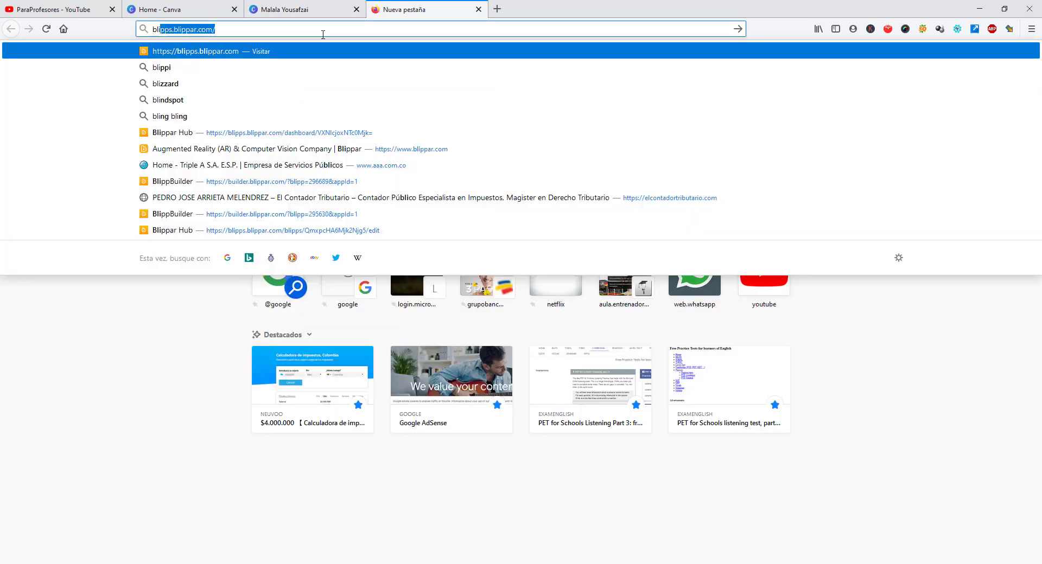
type("ppar")
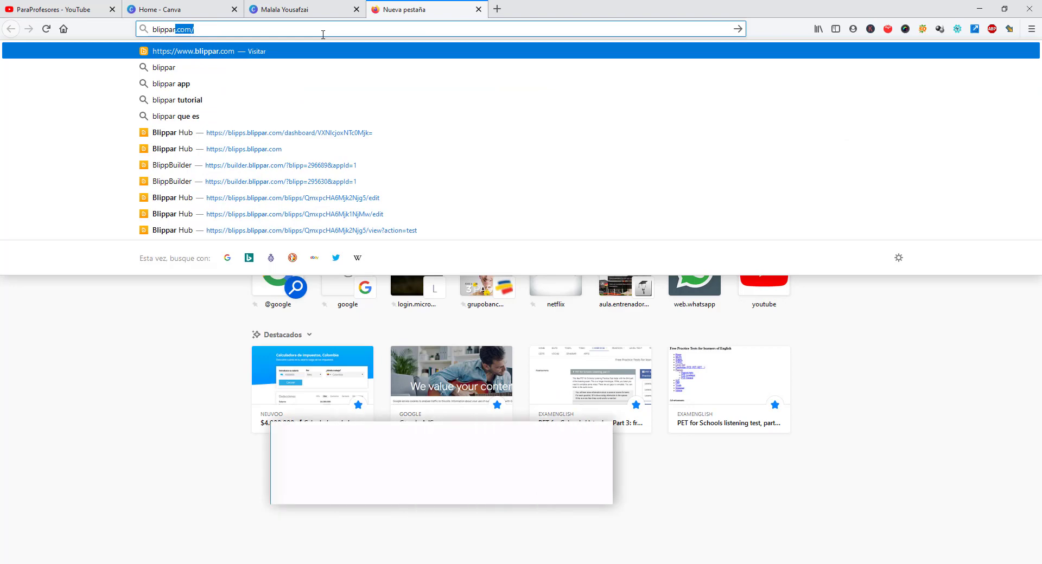
type(".com")
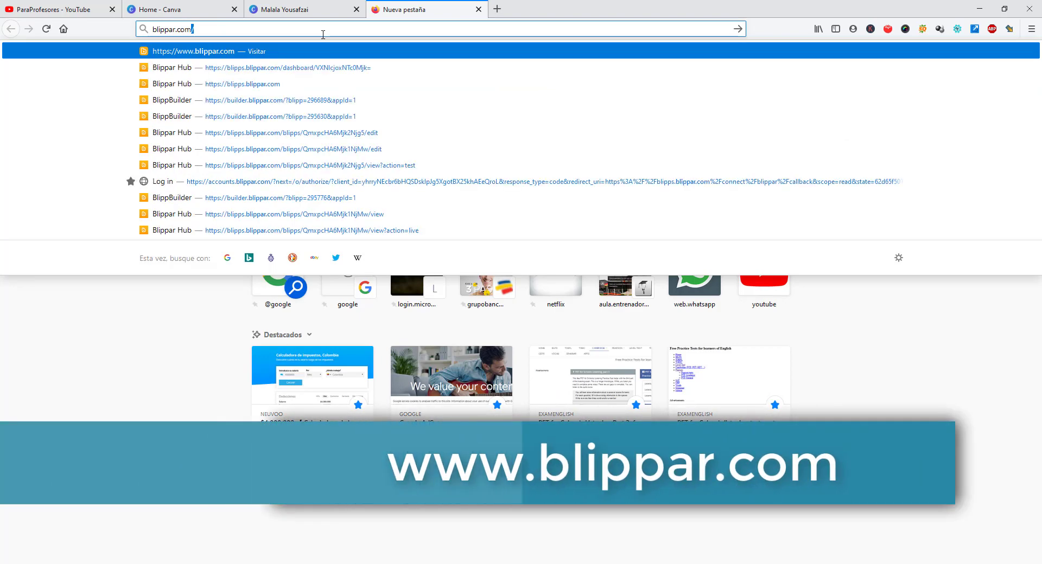
key("Return")
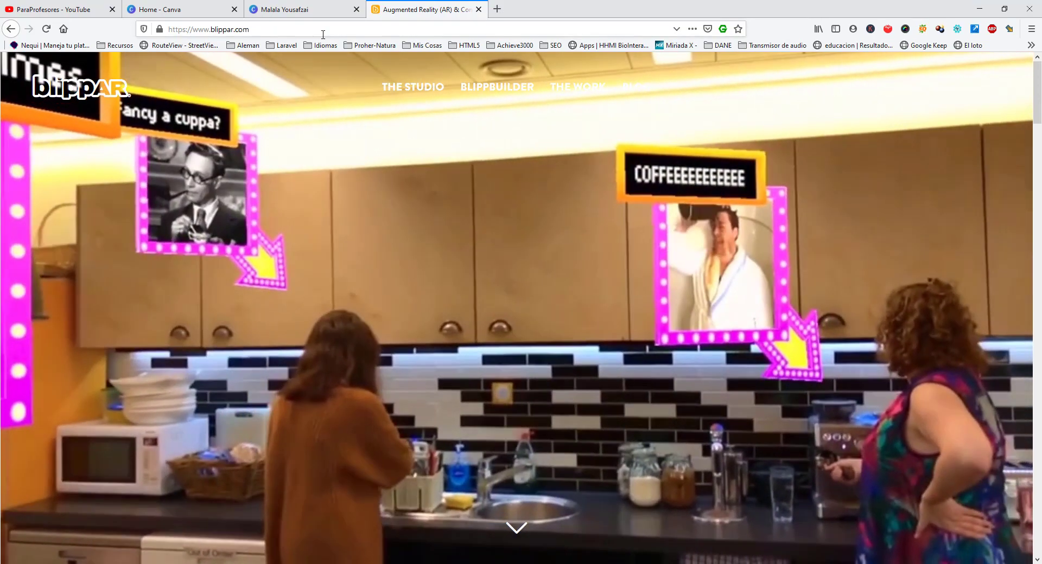
- Look at the ParaProfesores YouTube channel, return to the Blippar site and review its free account sign-up form
left_click(80, 3)
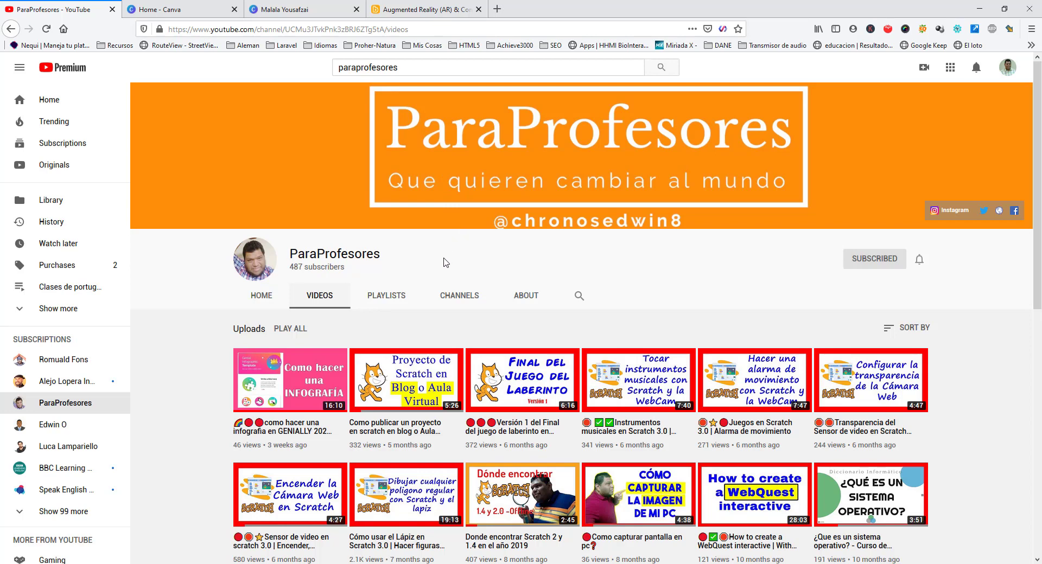
left_click(404, 9)
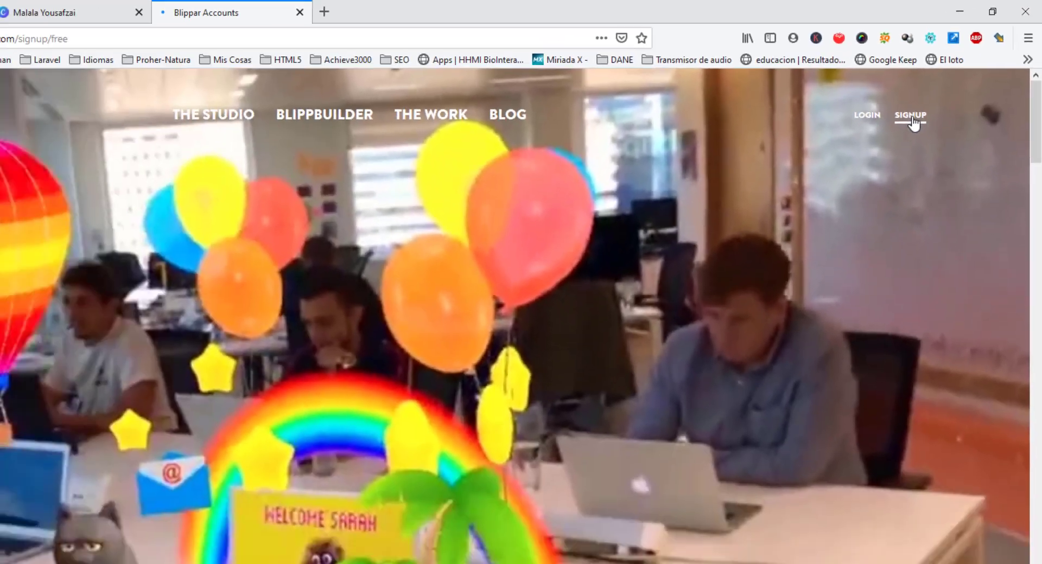
left_click(831, 199)
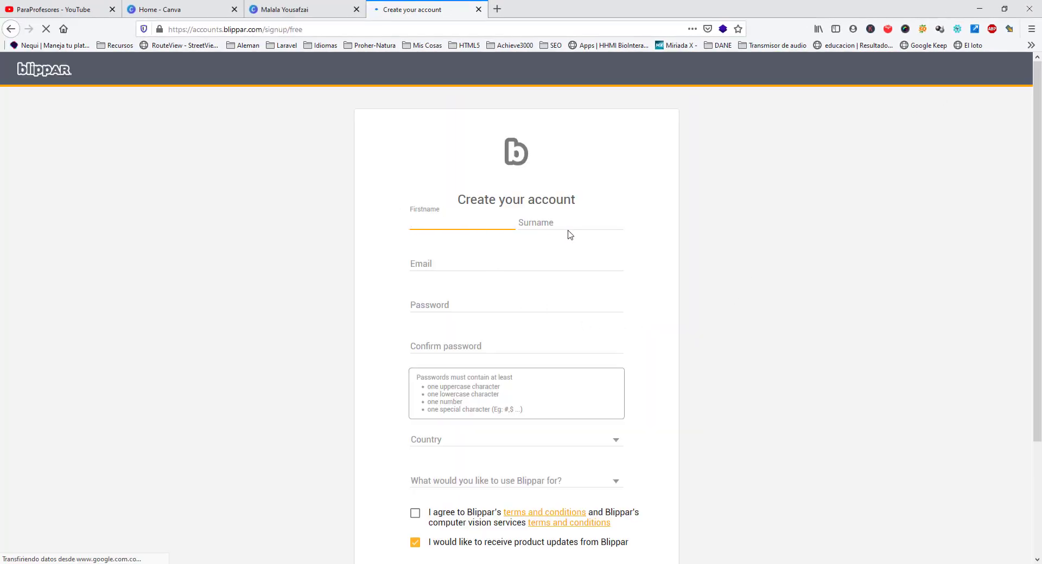
scroll(456, 342, "down", 3)
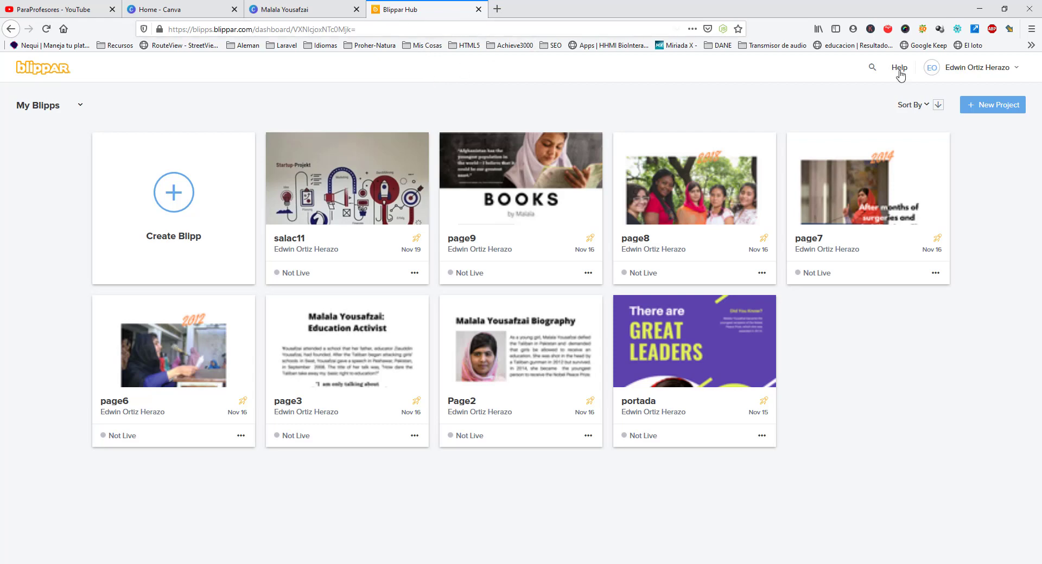
- Log out of the current Blippar account and confirm the logout
left_click(1009, 75)
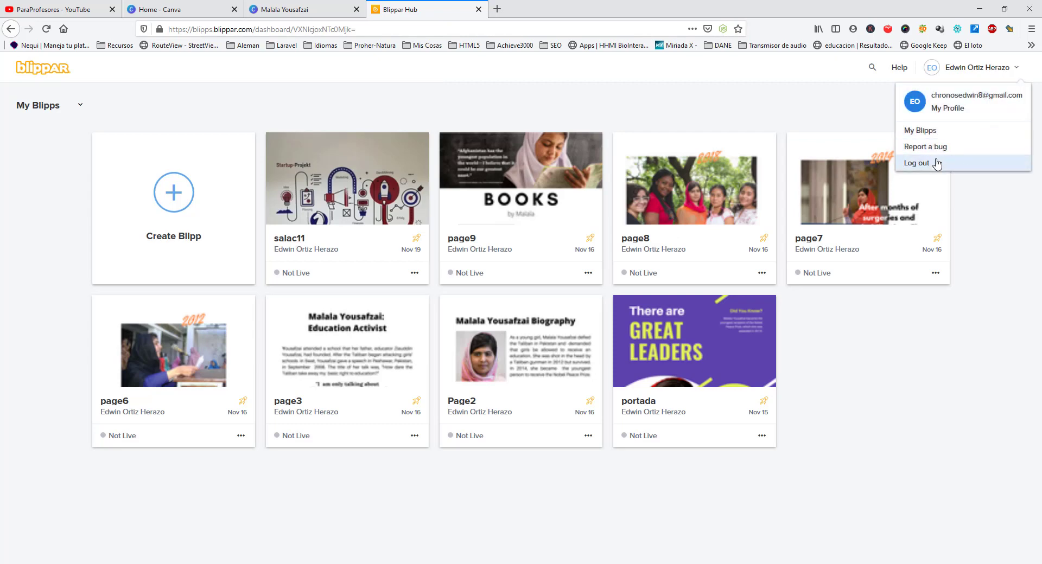
left_click(938, 163)
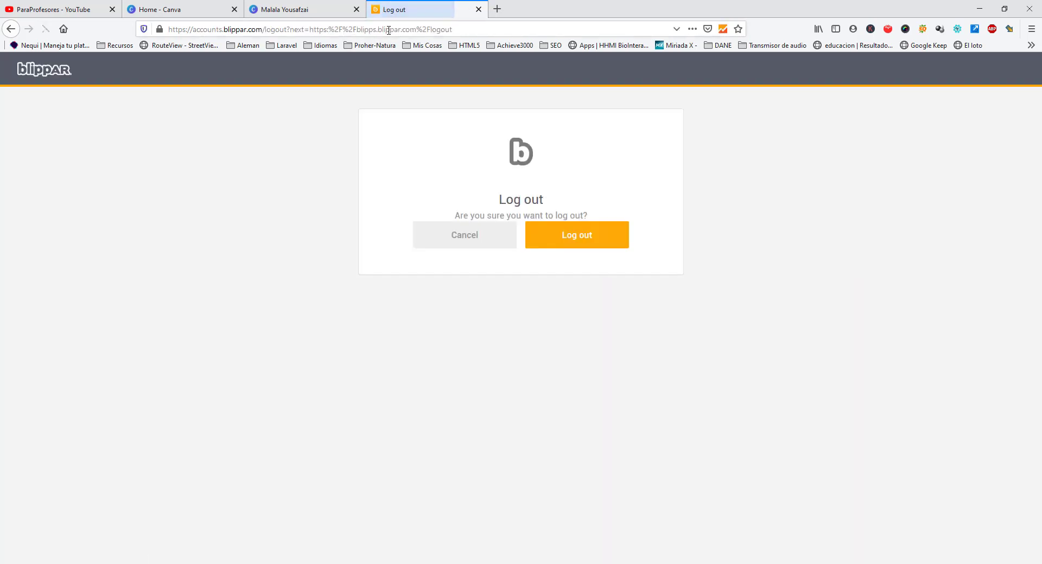
left_click(590, 241)
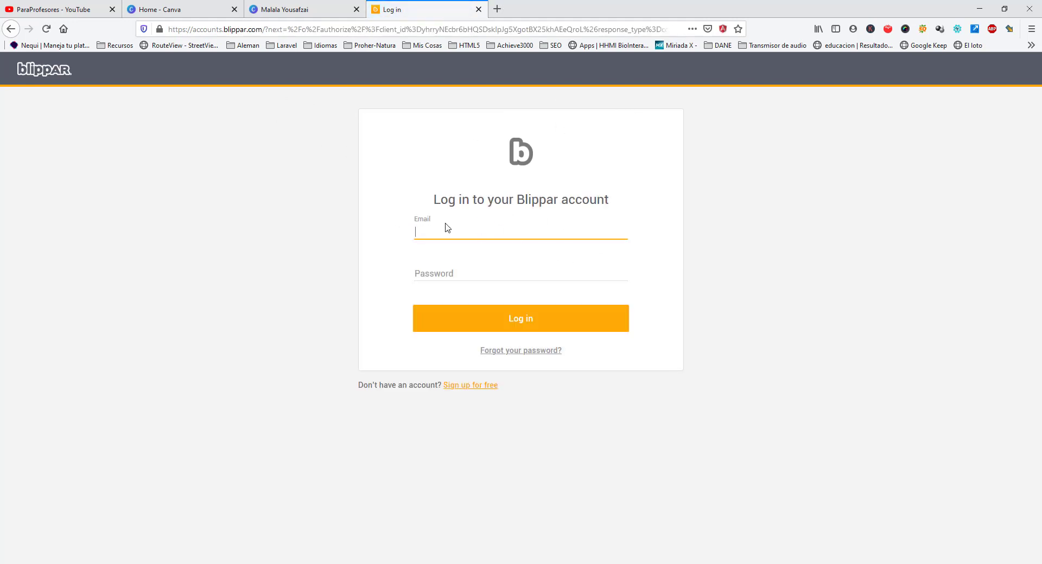
- Log in to Blippar with the account e-mail and the account password
type("chro")
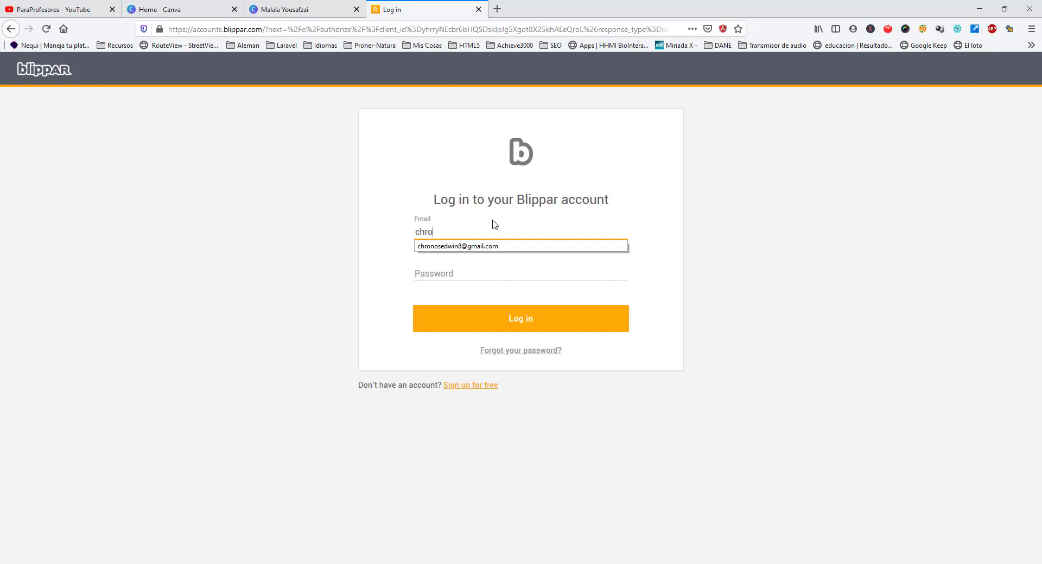
left_click(489, 246)
left_click(487, 275)
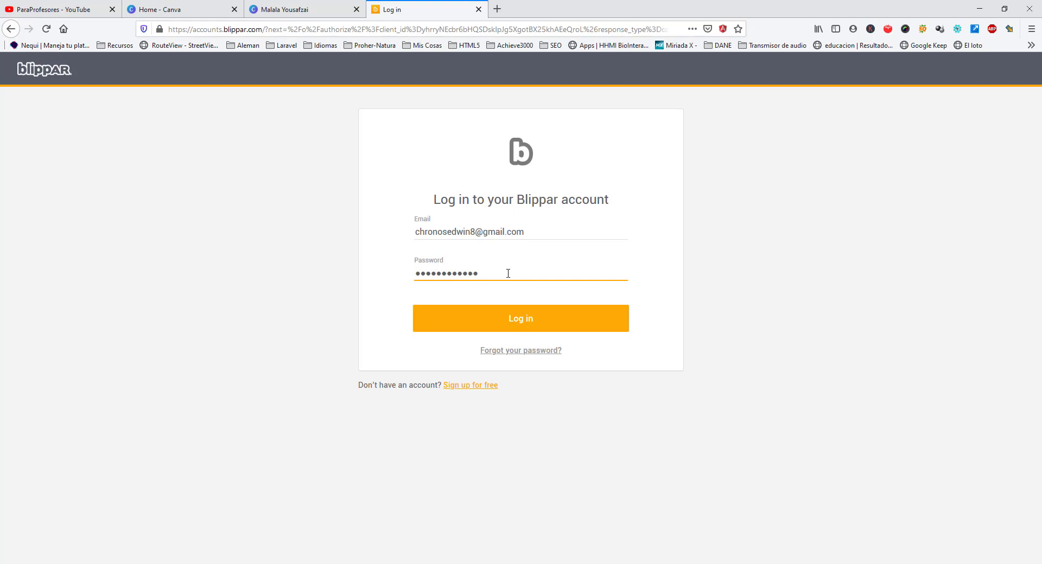
left_click(618, 324)
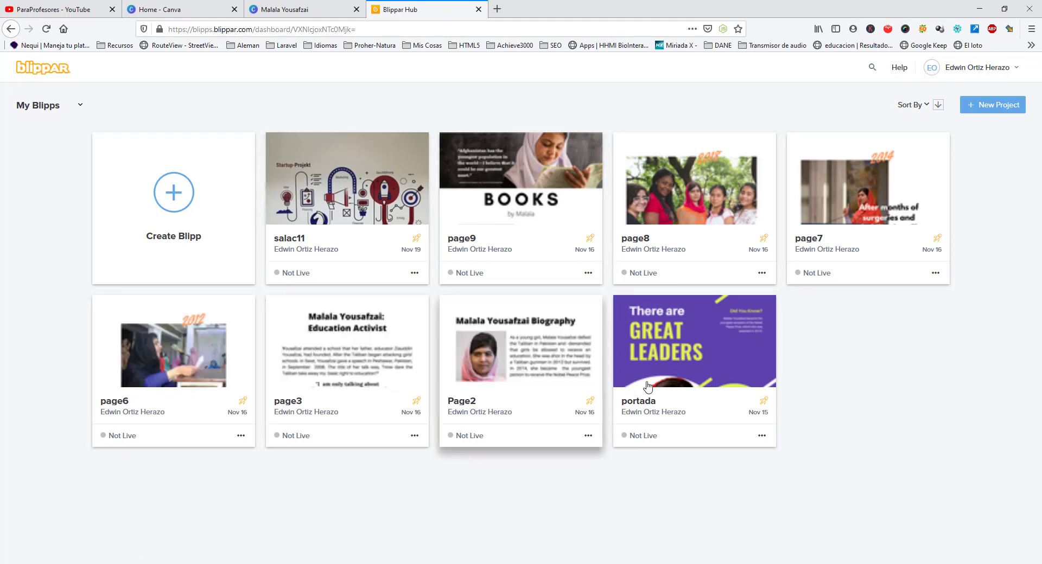
- Search Canva for "cover", choose Ebook Cover and open the "Into the Realm of the Abysmal" template as a design
mouse_move(659, 353)
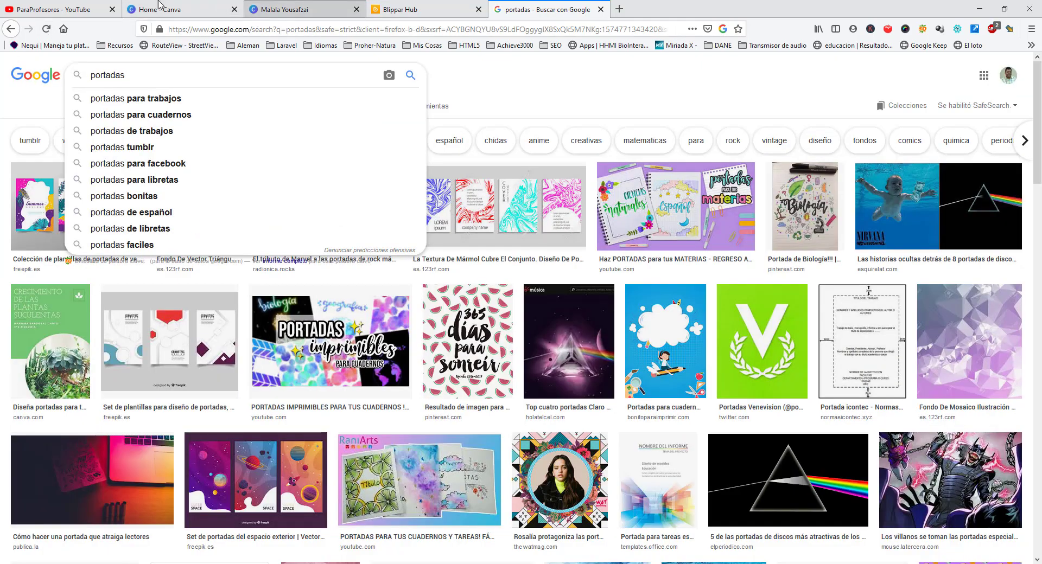
left_click(159, 7)
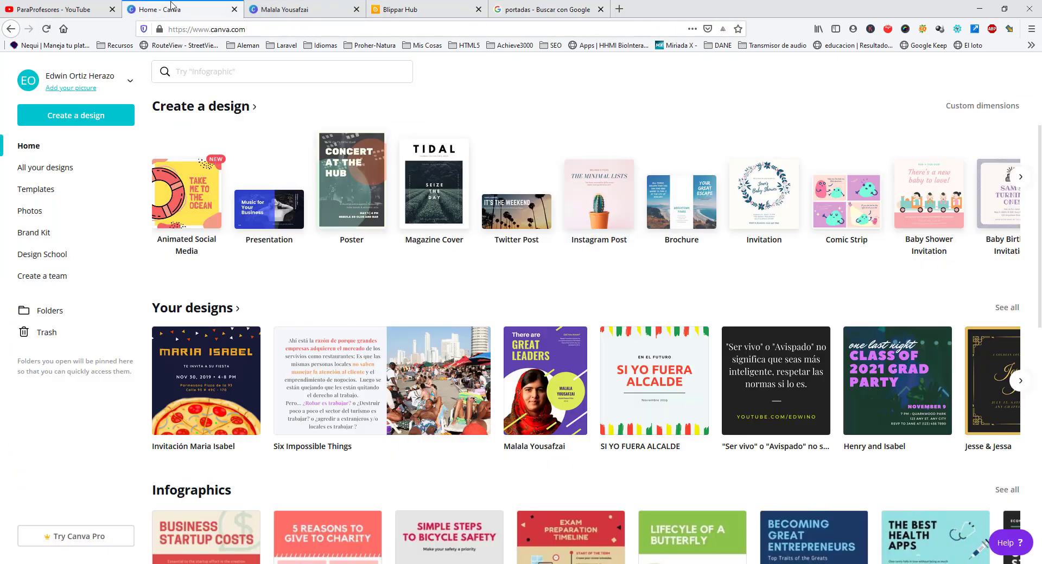
left_click(247, 79)
type("cover")
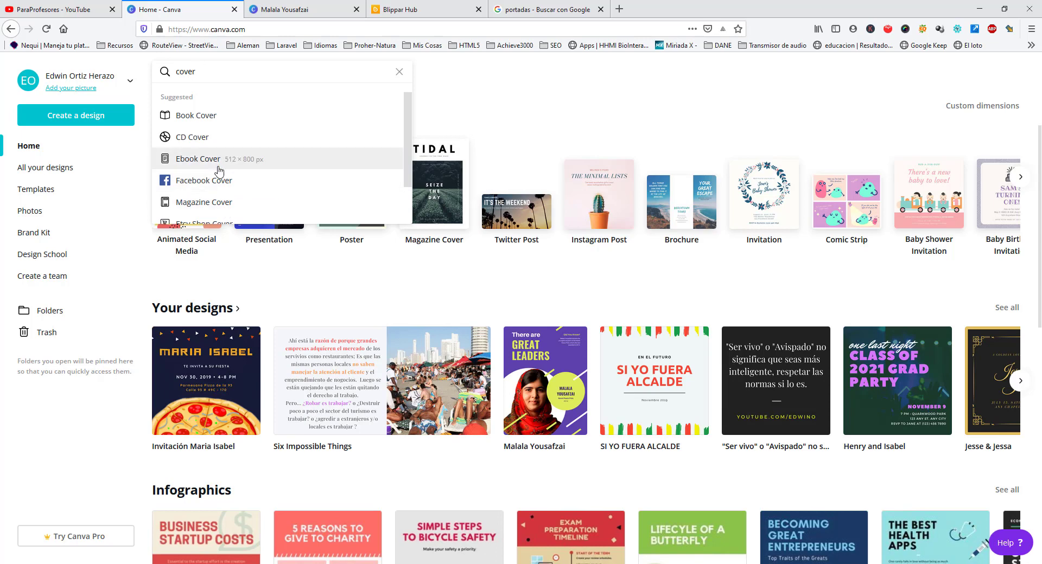
left_click(207, 165)
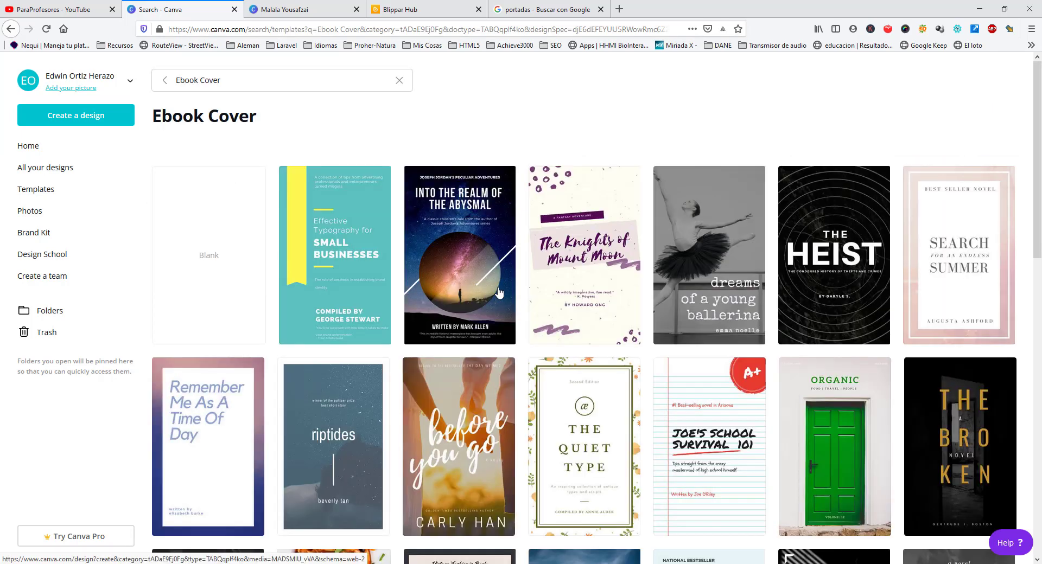
left_click(461, 273)
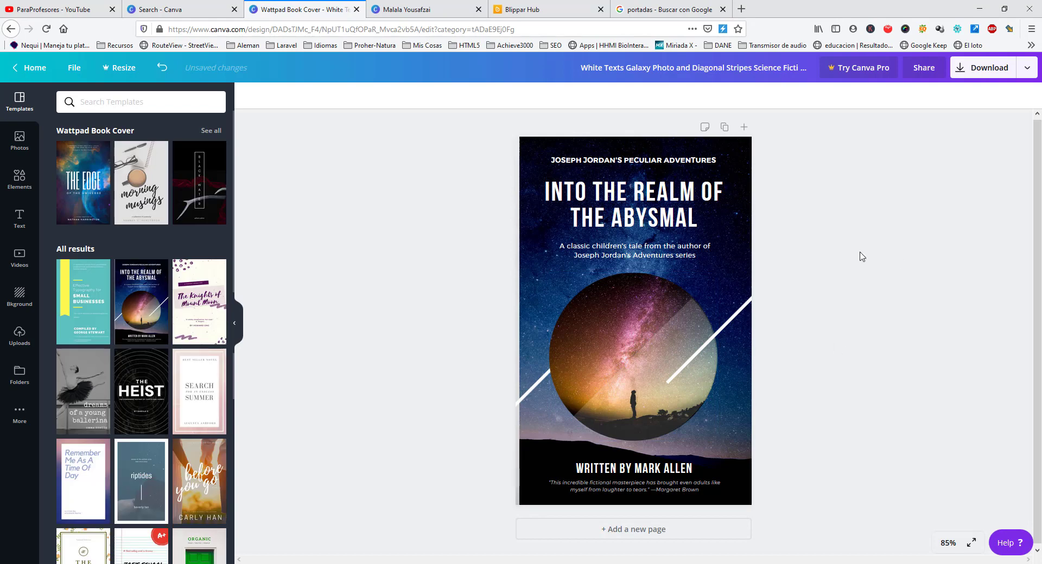
- Download the book cover design as a PNG, save the file and dismiss the Canva Pro offer
left_click(1021, 71)
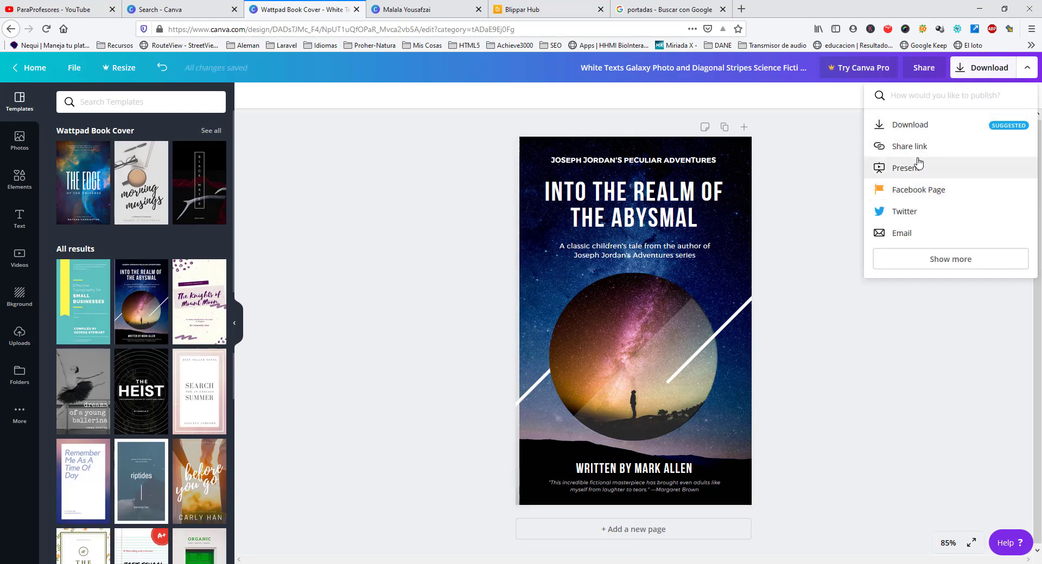
left_click(916, 126)
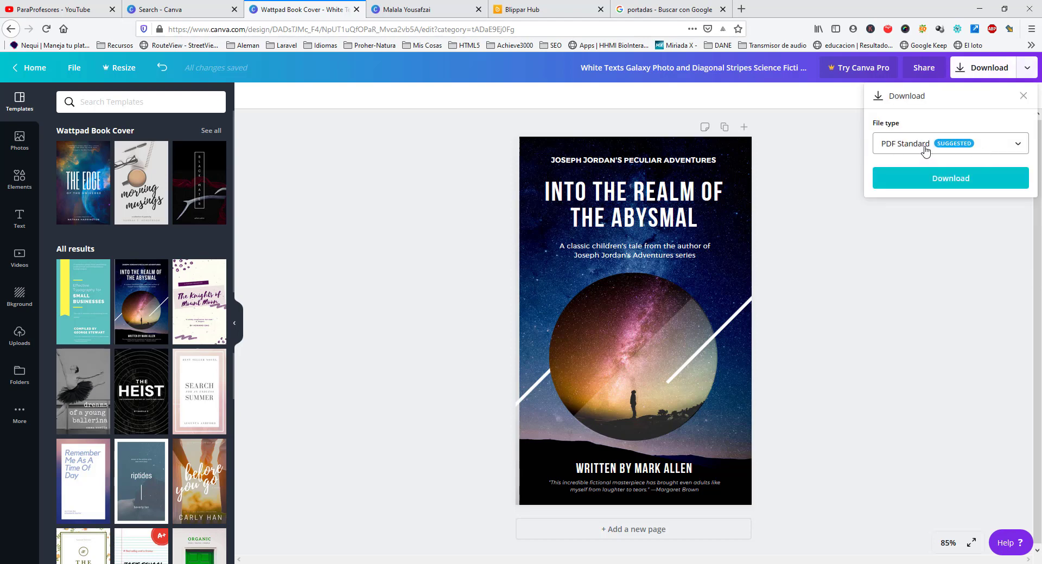
left_click(917, 145)
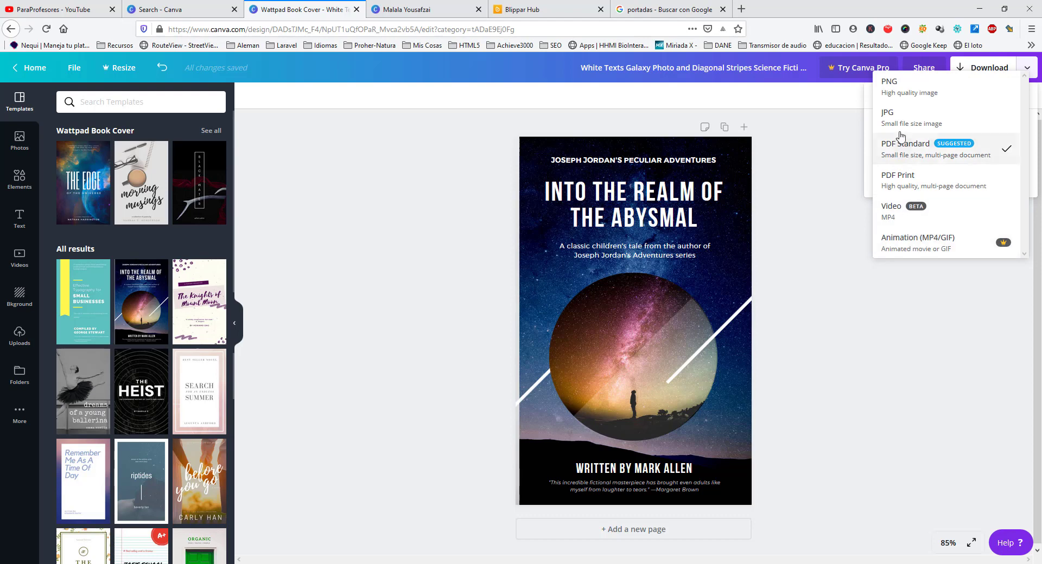
left_click(904, 87)
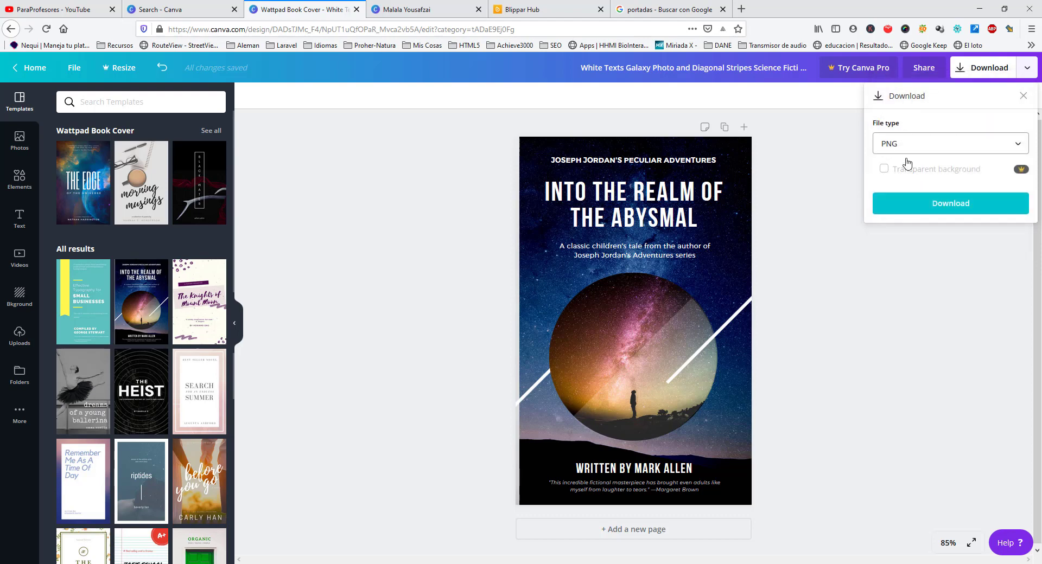
left_click(929, 207)
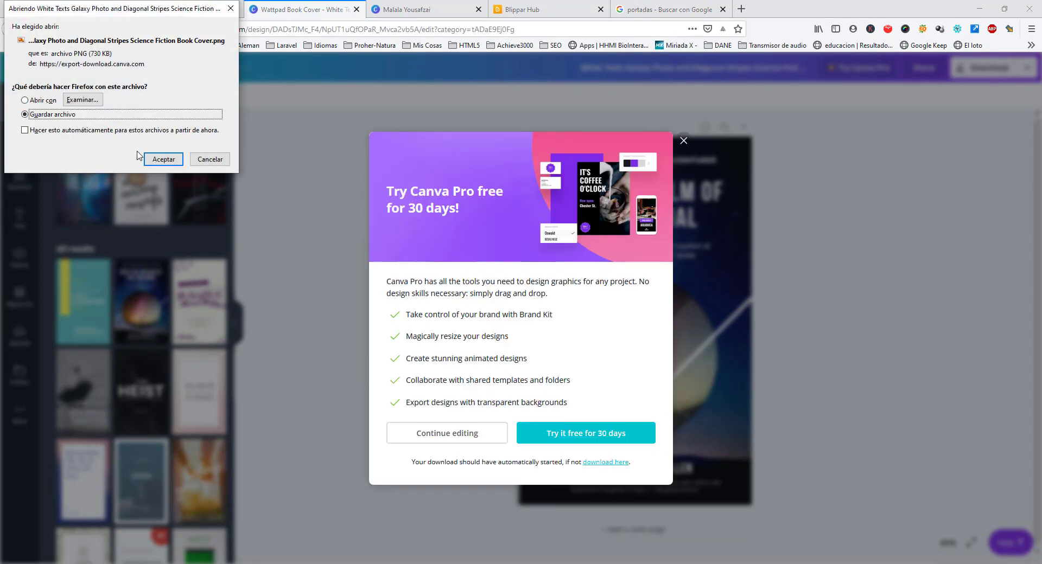
left_click(158, 161)
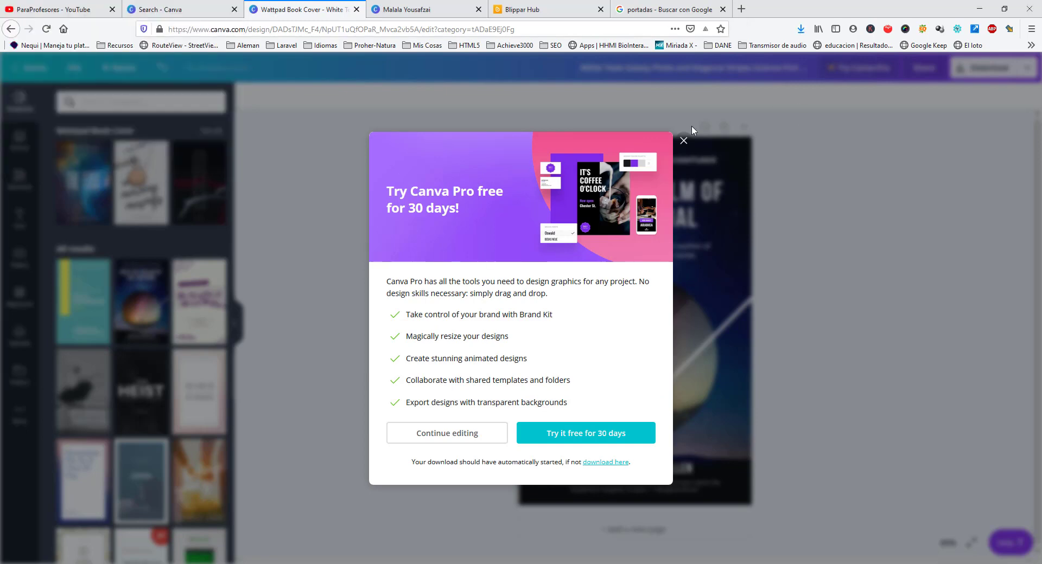
left_click(684, 142)
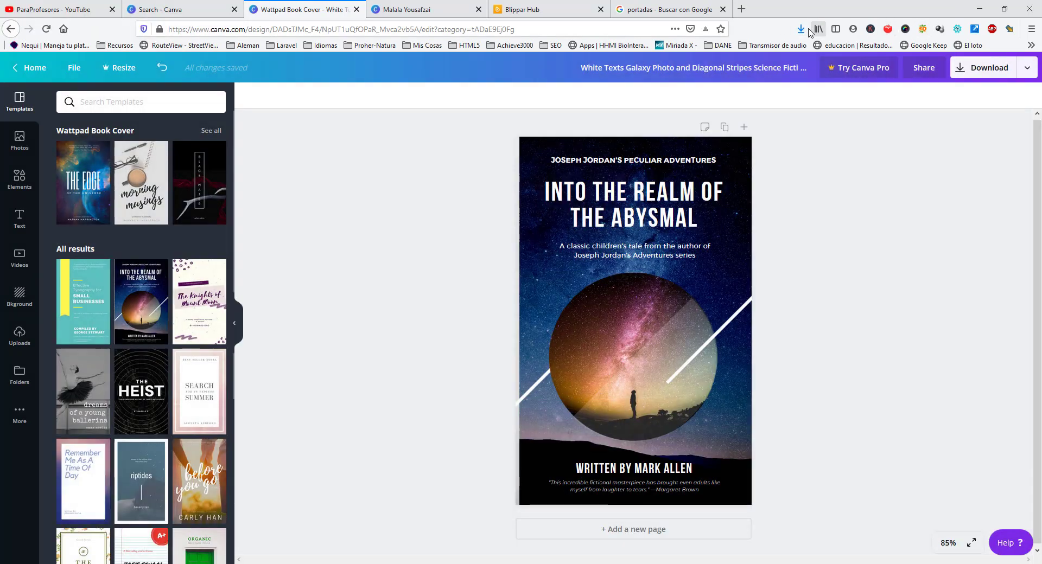
- Check the downloaded cover file in the browser's download list and switch to the Blippar Hub dashboard
left_click(803, 31)
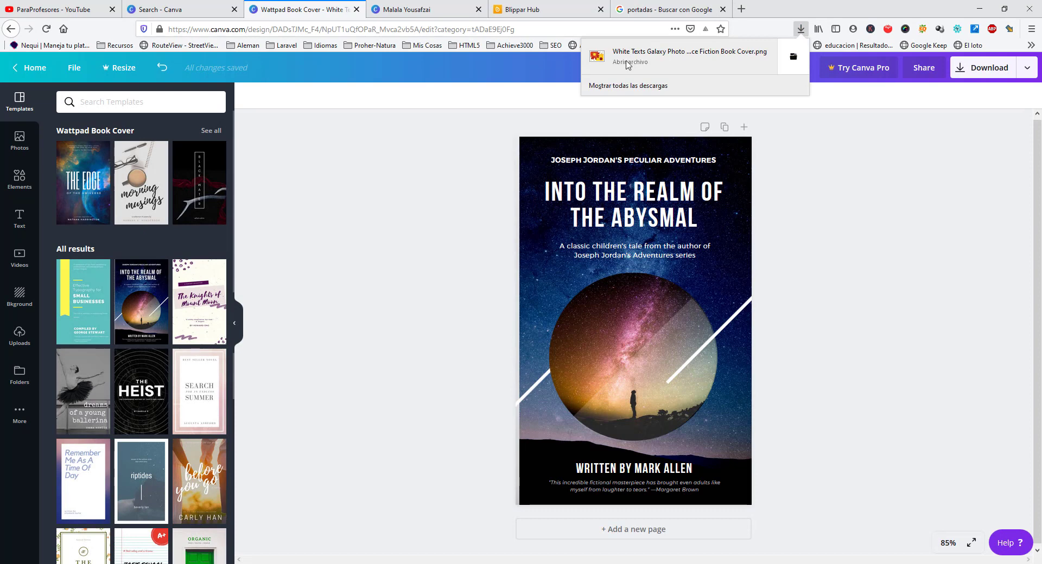
left_click(569, 9)
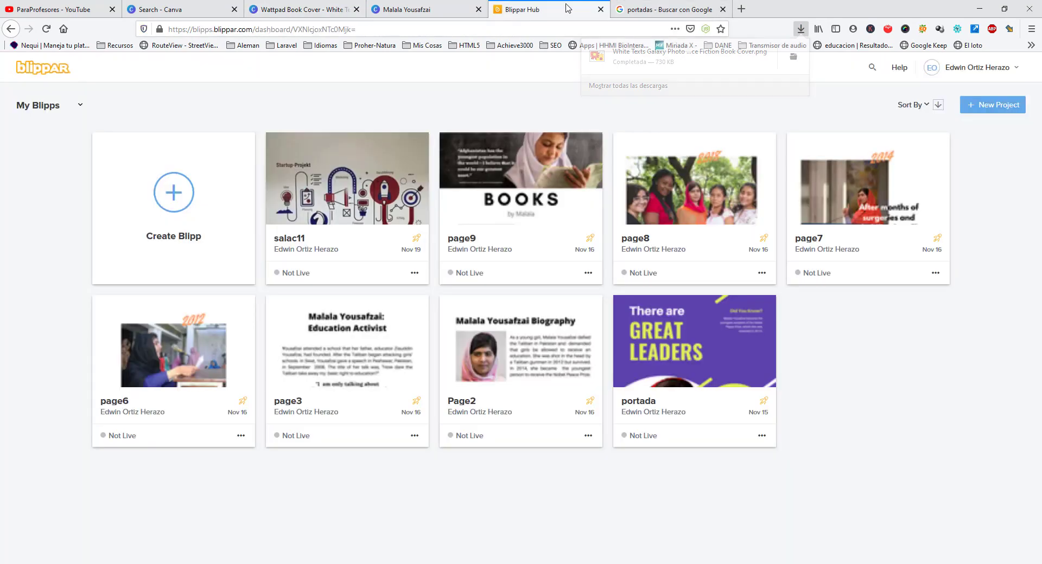
- Create a Blippbuilder Blipp named "PruebaVideo" with the downloaded "White Texts Galaxy Photo and Diagonal Stripes Science Fiction Book Cover.png" as its marker
left_click(176, 198)
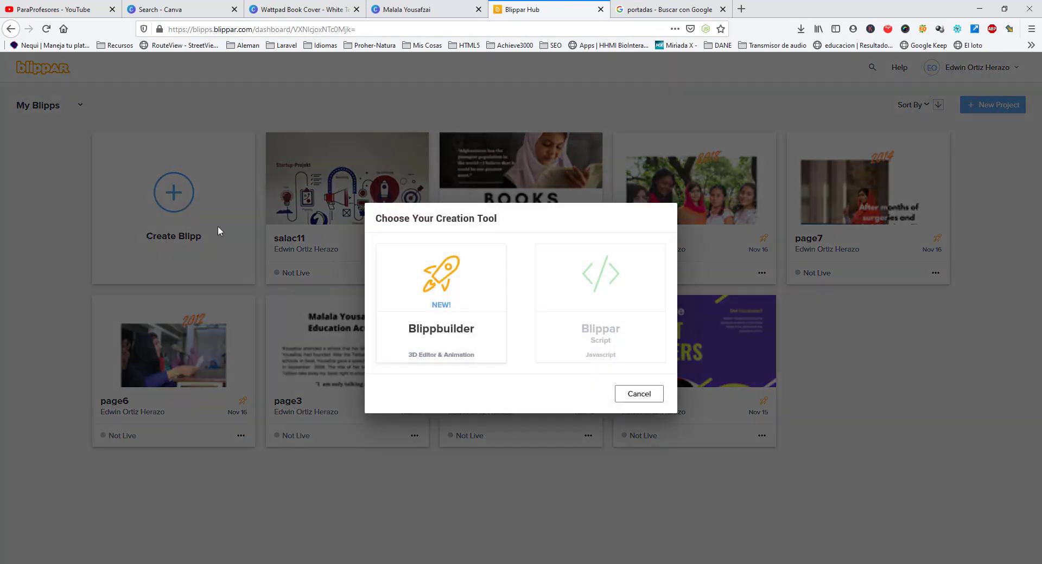
left_click(453, 333)
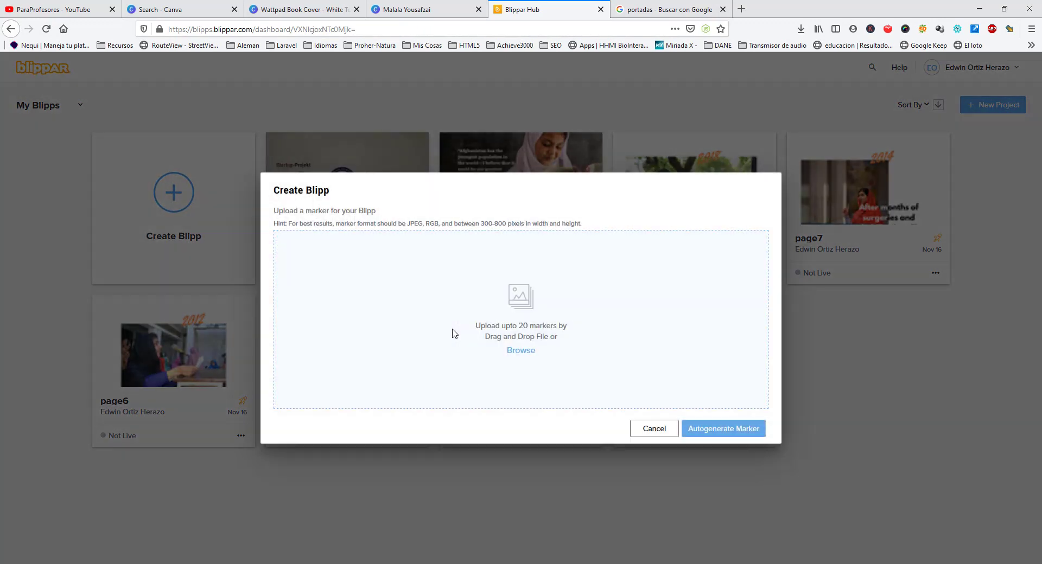
left_click(520, 351)
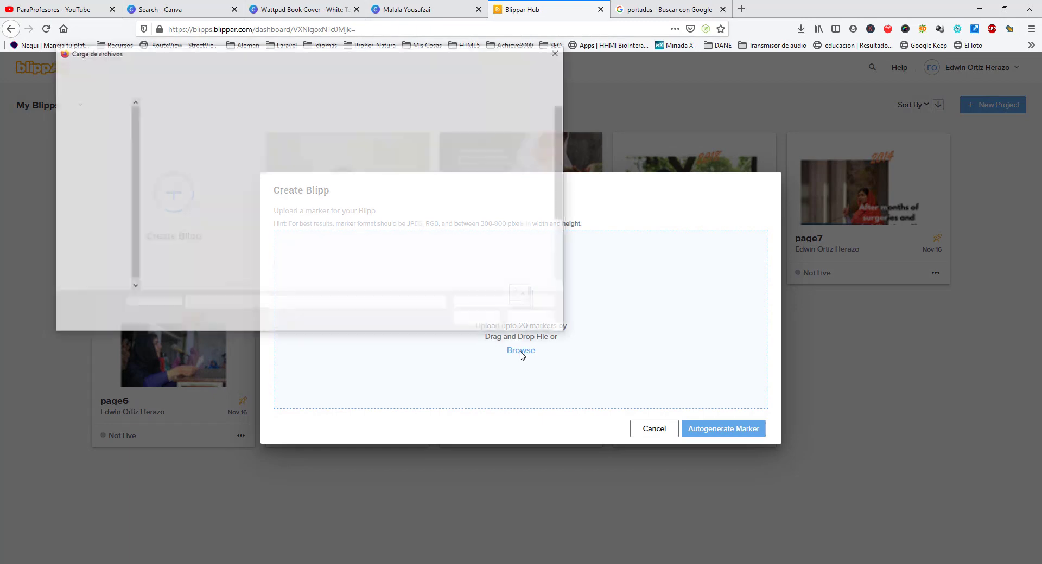
left_click(97, 138)
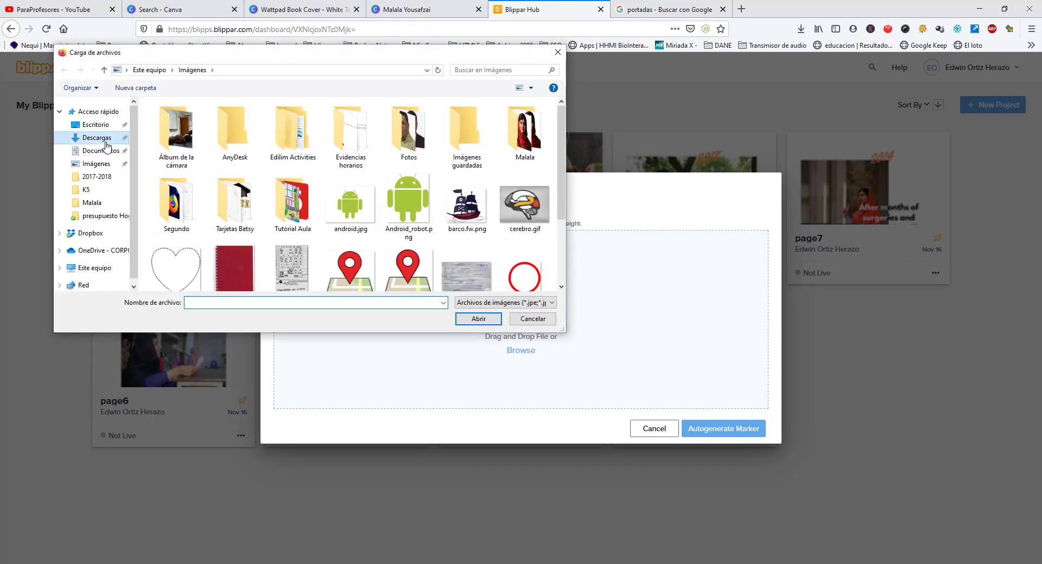
left_click(217, 135)
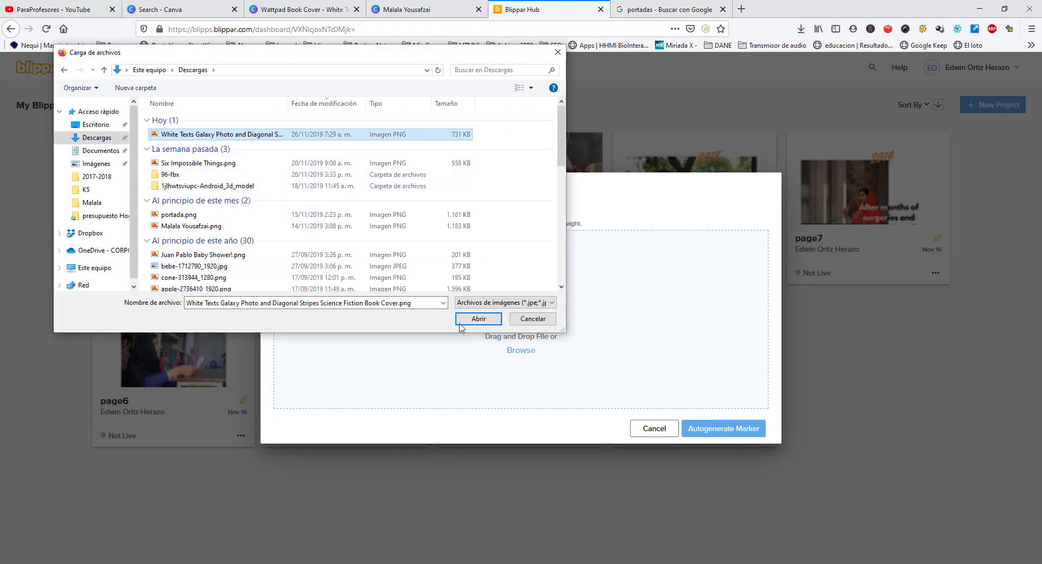
left_click(478, 318)
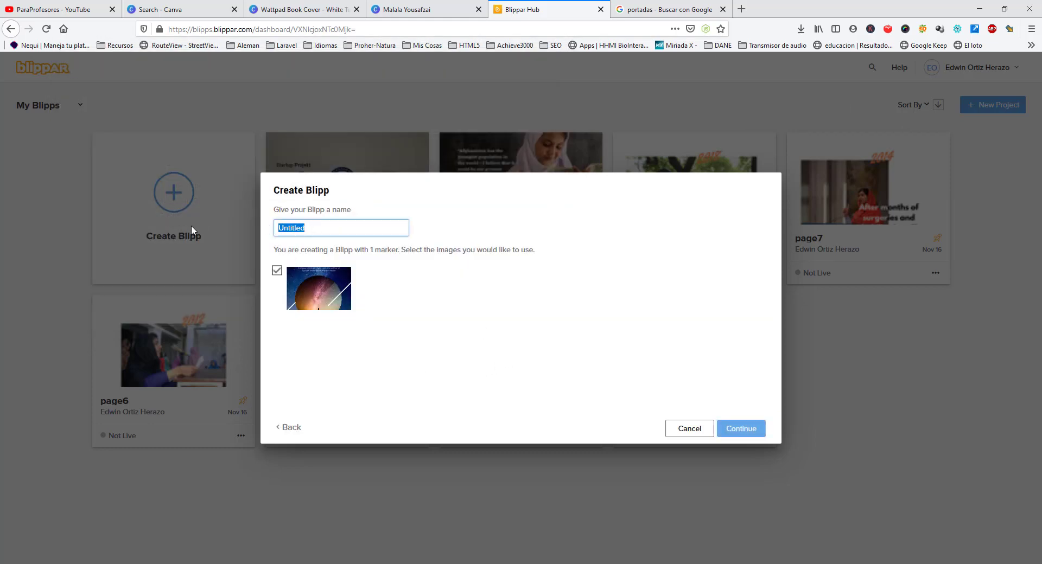
type("PruebaVideo")
left_click(739, 429)
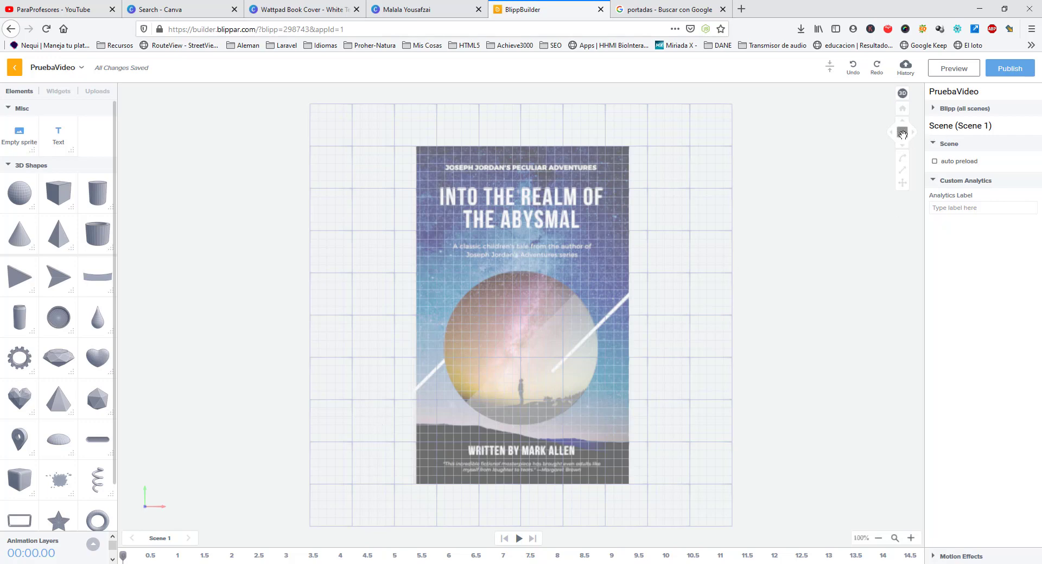
- Switch the scene to 3D mode, view the cover at an angle and restore the front view
left_click_drag(902, 134, 904, 114)
left_click(902, 93)
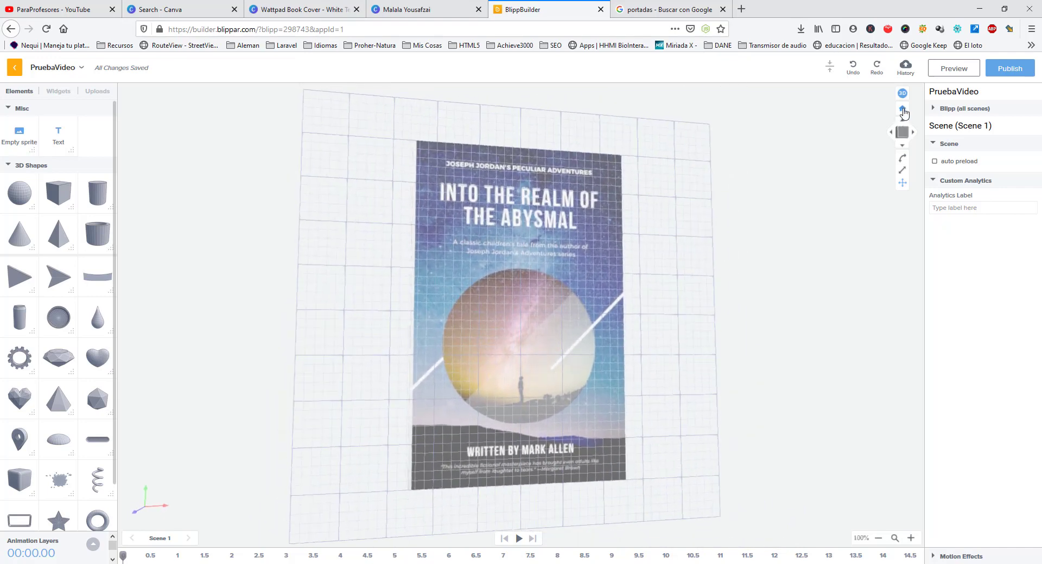
left_click(902, 110)
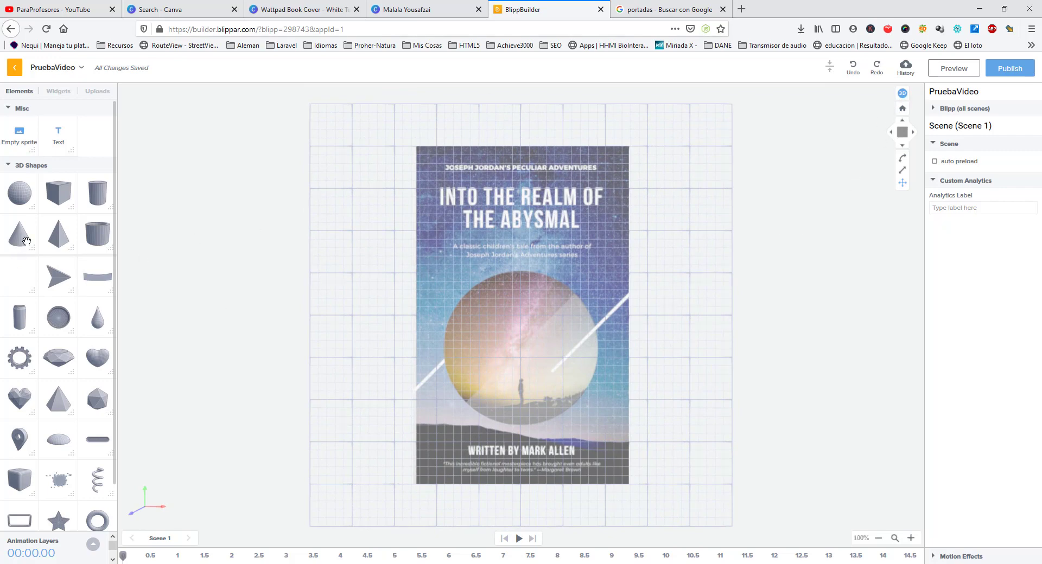
- Place a 3D sphere inside the circle on the book cover and inspect it from an angle
left_click_drag(19, 194, 514, 348)
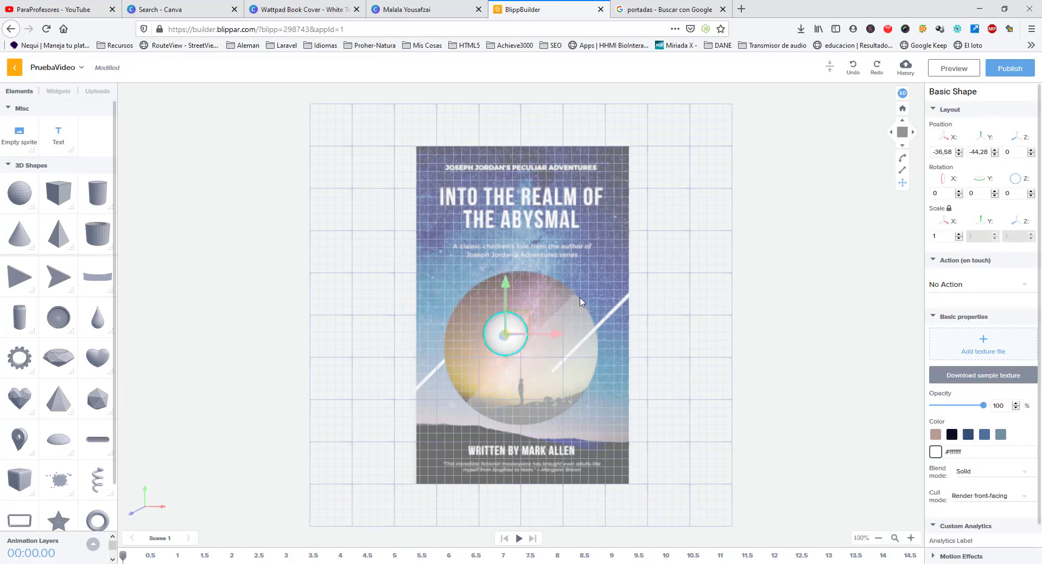
left_click_drag(901, 138, 930, 175)
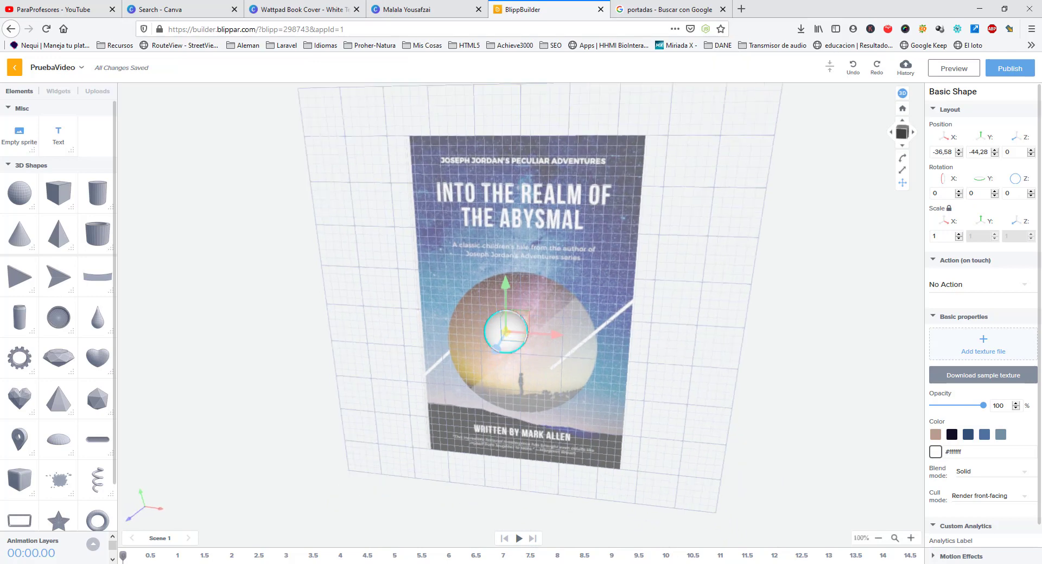
left_click(902, 109)
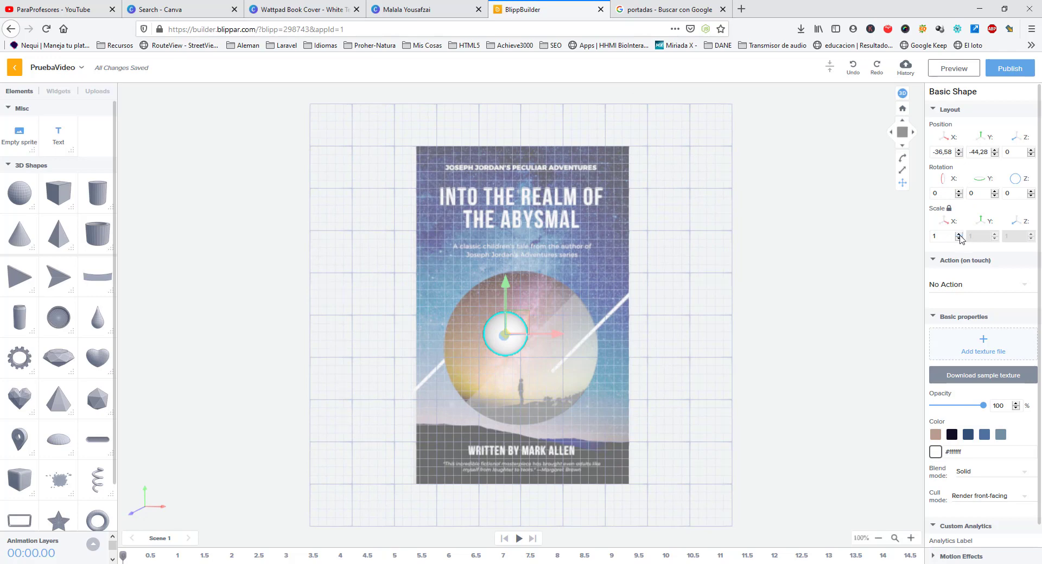
- Enlarge the sphere to a scale of 4 and position it over the cover's circle
left_click(958, 234)
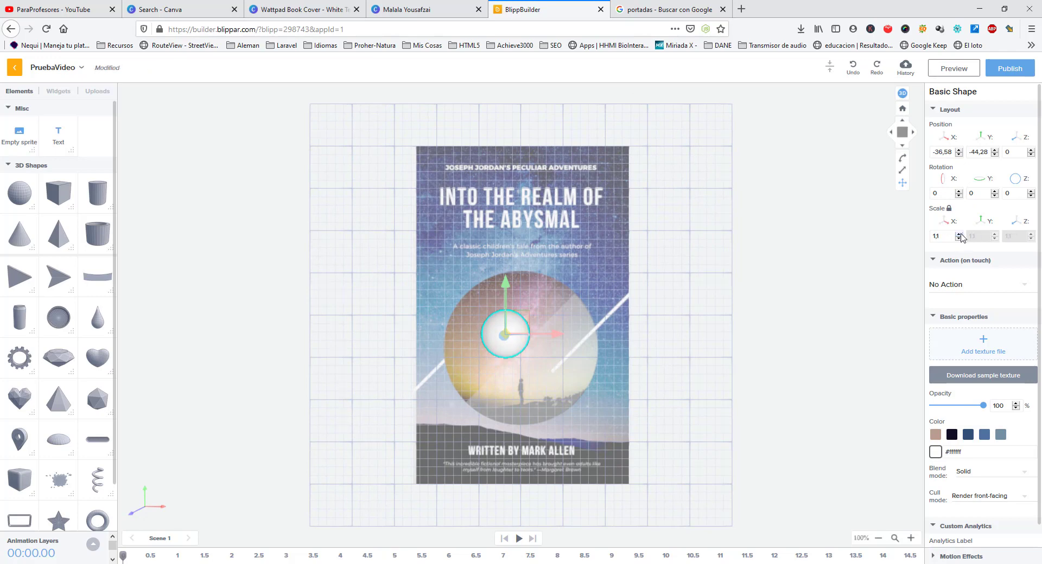
left_click(959, 235)
left_click(959, 234)
left_click(958, 234)
left_click(958, 234)
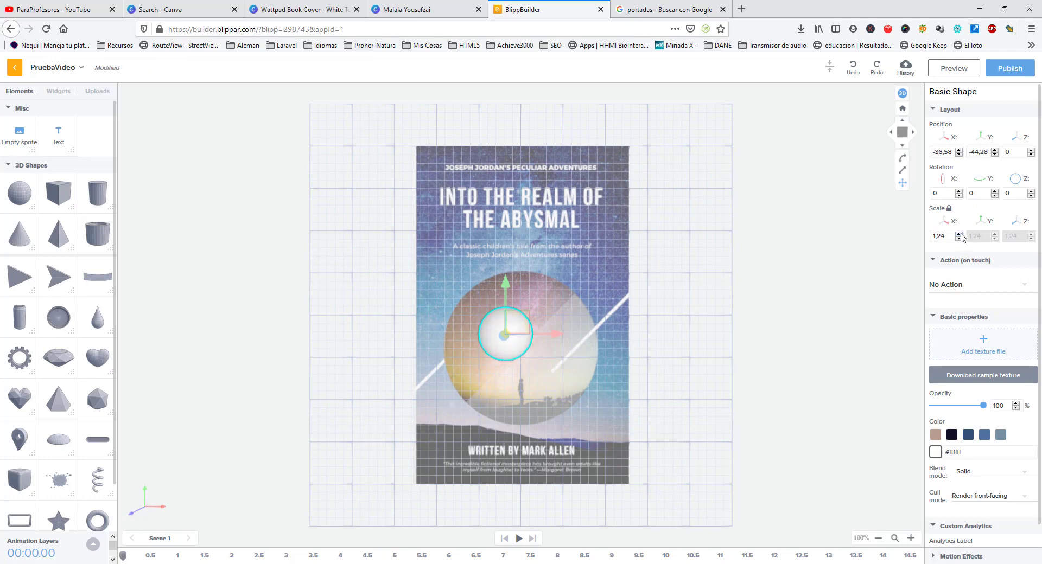
left_click(958, 234)
left_click(958, 234)
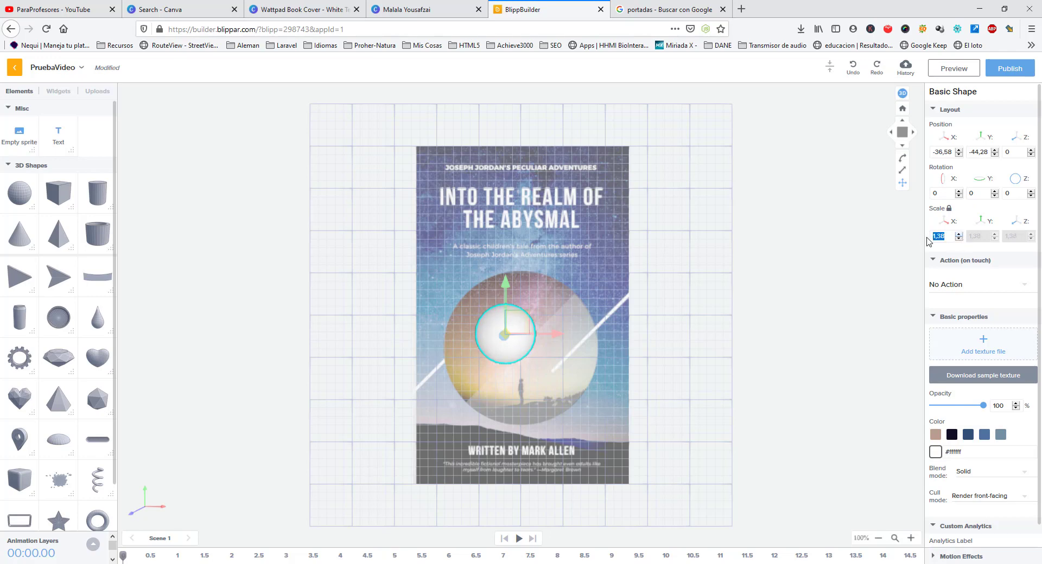
type("3")
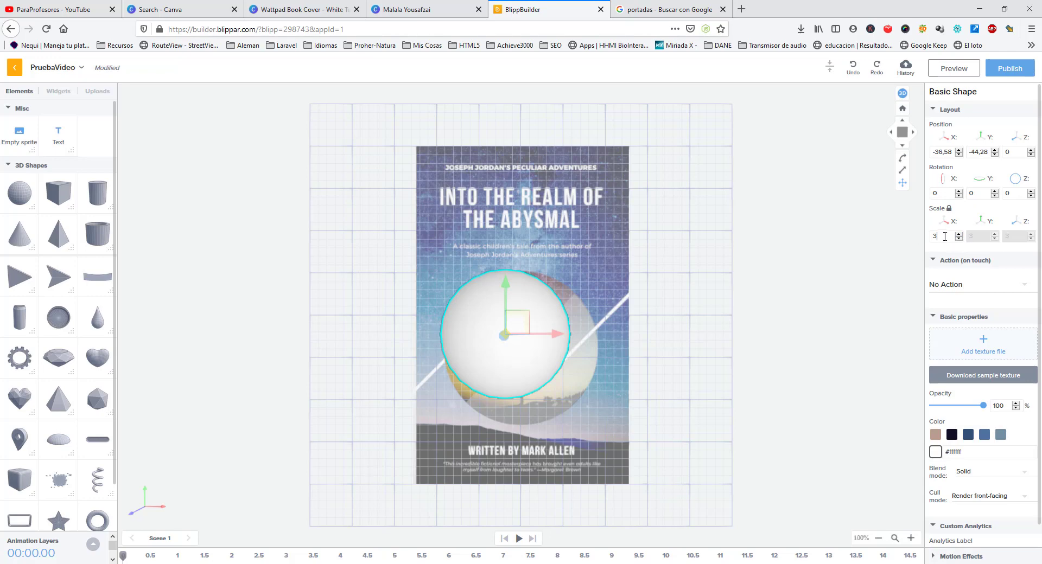
type("4")
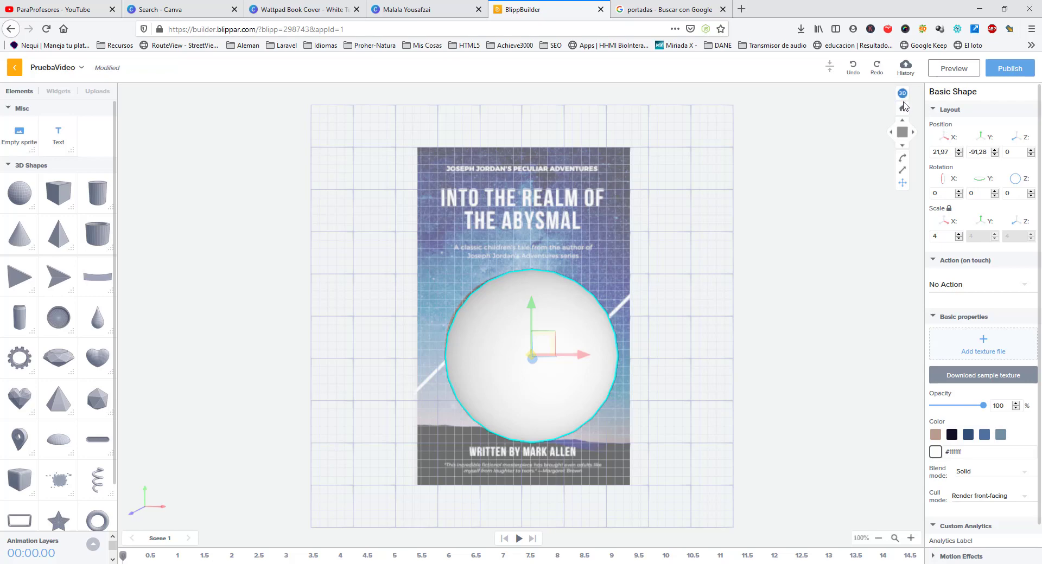
- Examine the enlarged sphere from an angle in 3D mode and delete it from the scene
left_click(901, 135)
left_click(904, 110)
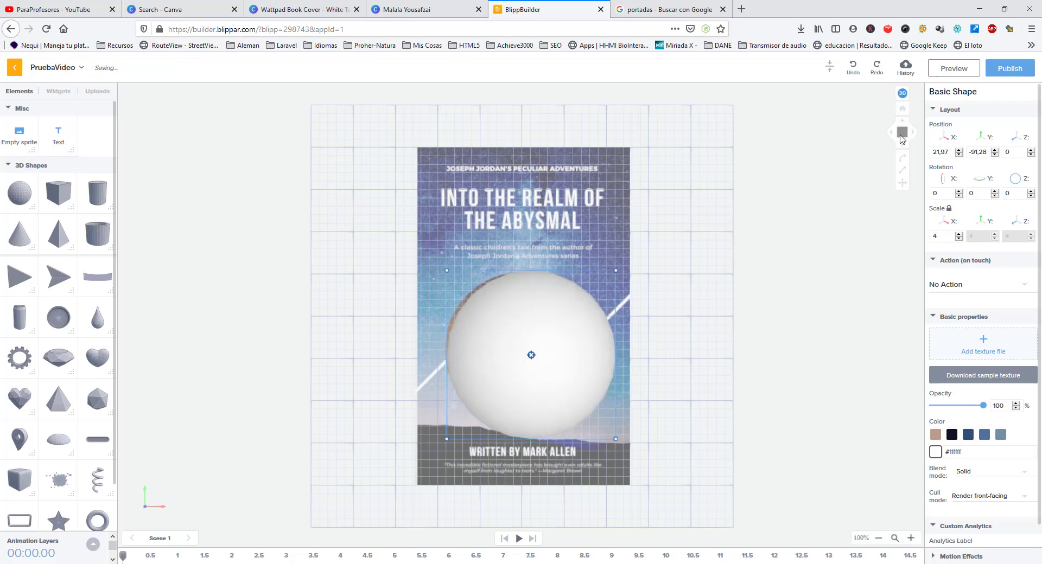
left_click(901, 132)
mouse_move(901, 132)
left_mouse_down()
mouse_move(909, 198)
mouse_move(916, 194)
mouse_move(904, 114)
left_mouse_up()
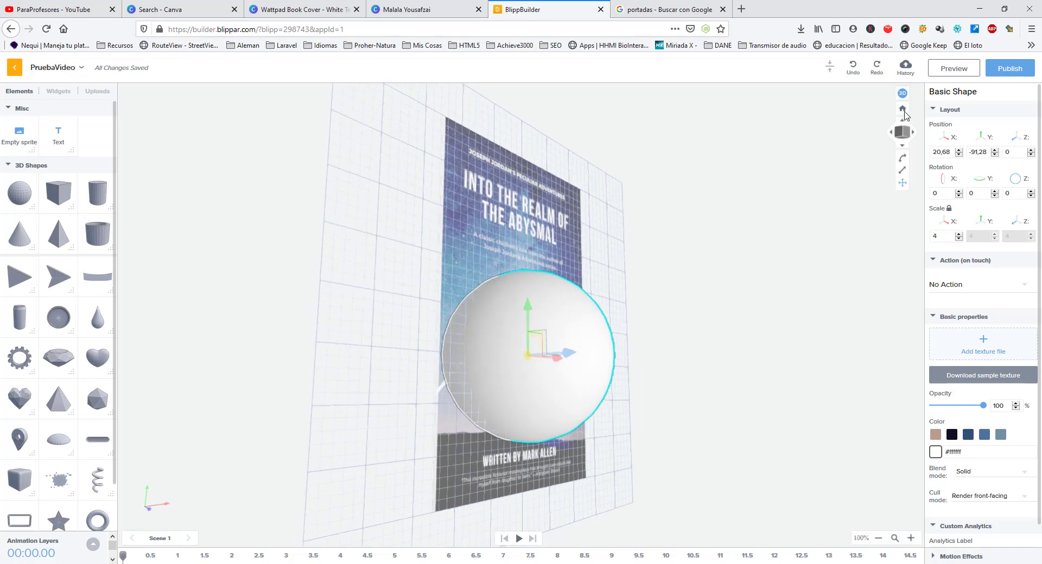
left_click(902, 110)
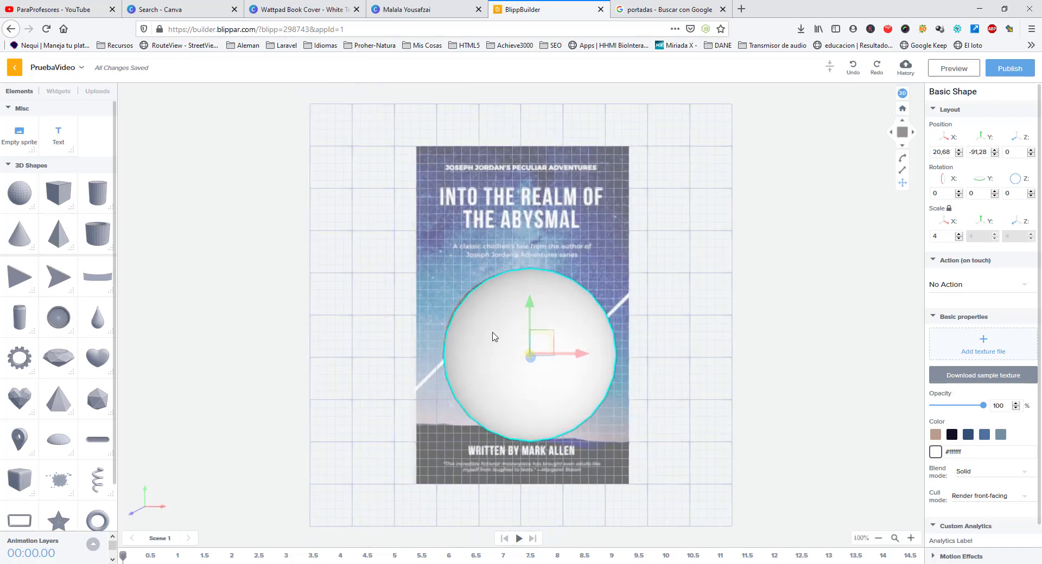
key("Delete")
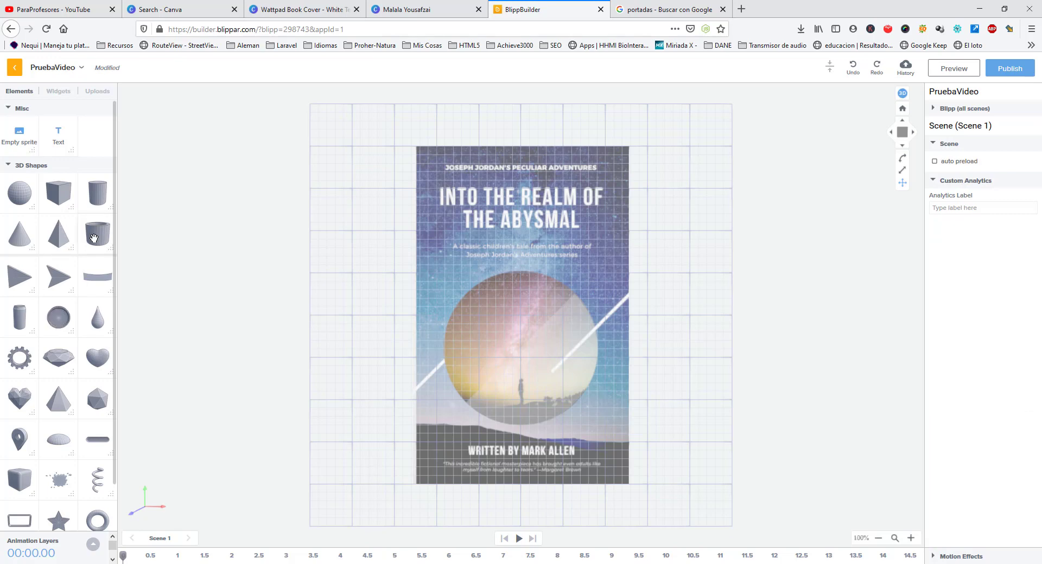
- Place the hollow cylinder shape over the cover's circle and set its scale to 3
left_click_drag(100, 239, 516, 334)
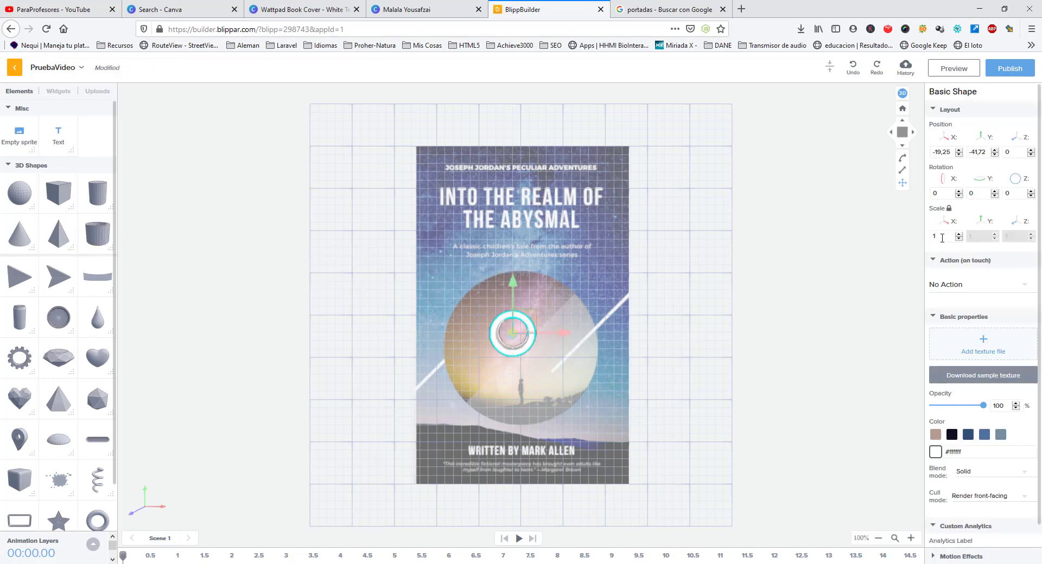
left_click_drag(942, 238, 920, 240)
type("3")
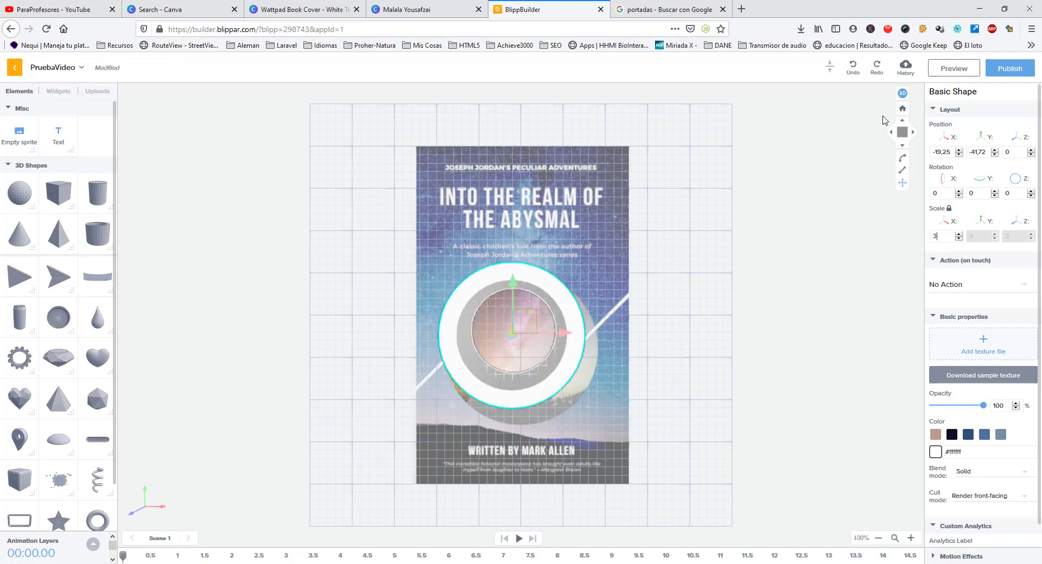
- Examine the hollow cylinder from different angles and delete it from the scene
left_click_drag(899, 133, 939, 243)
left_click(901, 135)
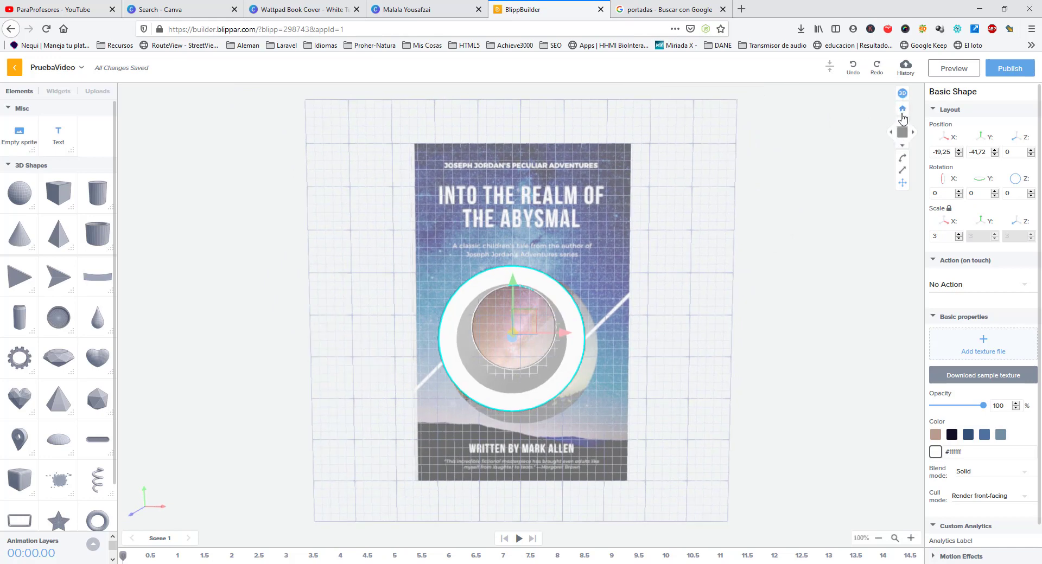
left_click(902, 110)
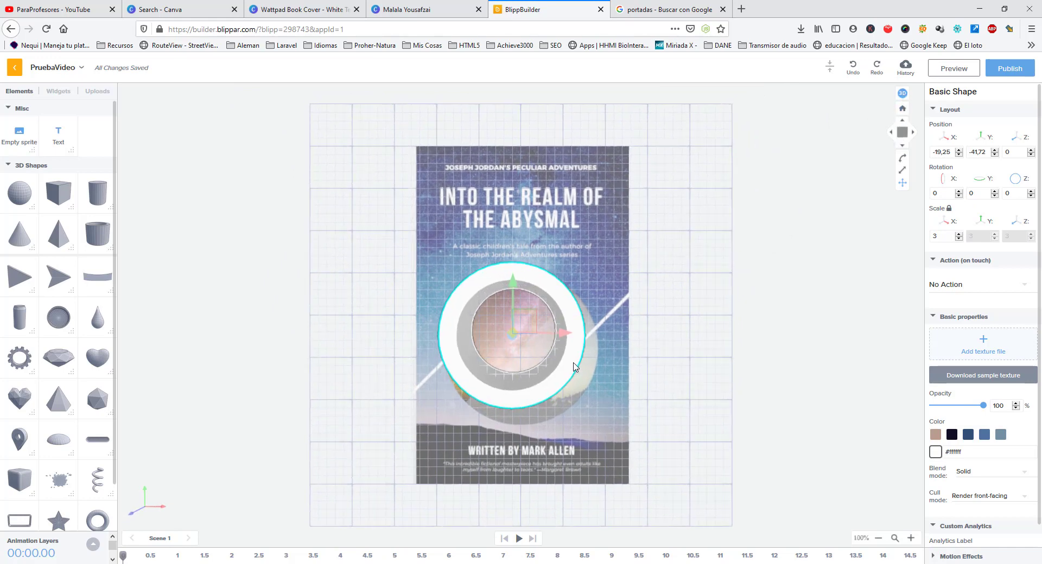
key("Delete")
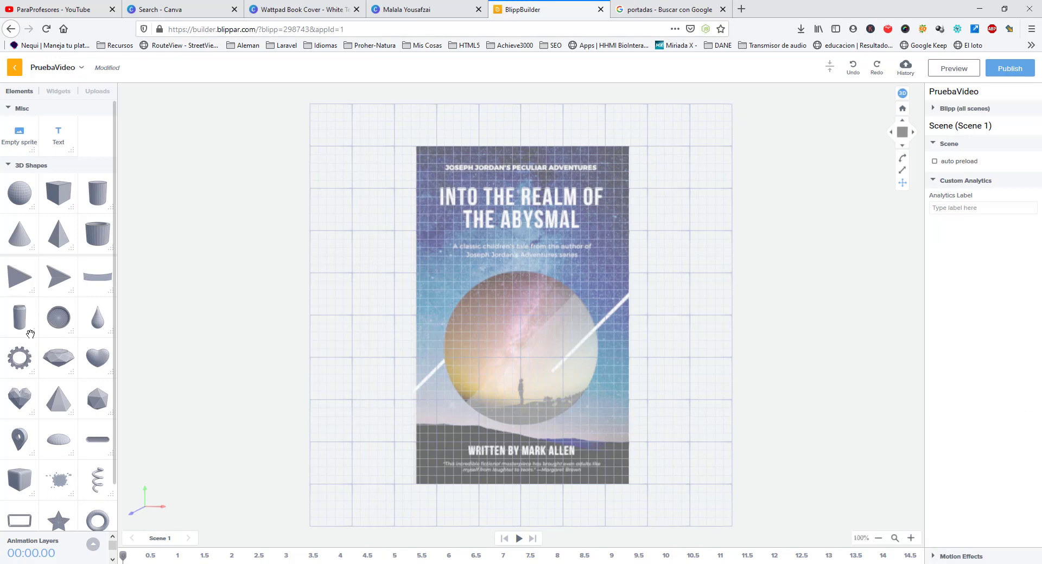
- Add a YouTube widget just above the cover's circle and reduce its scale to about 0.69
scroll(31, 334, "down", 1)
scroll(61, 421, "up", 1)
left_click(59, 93)
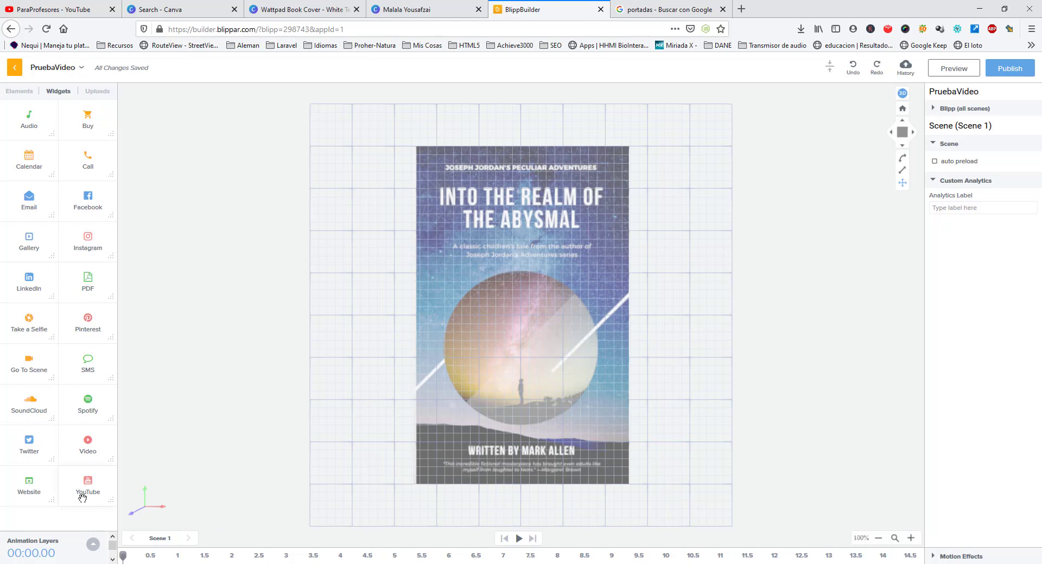
left_click_drag(87, 492, 522, 275)
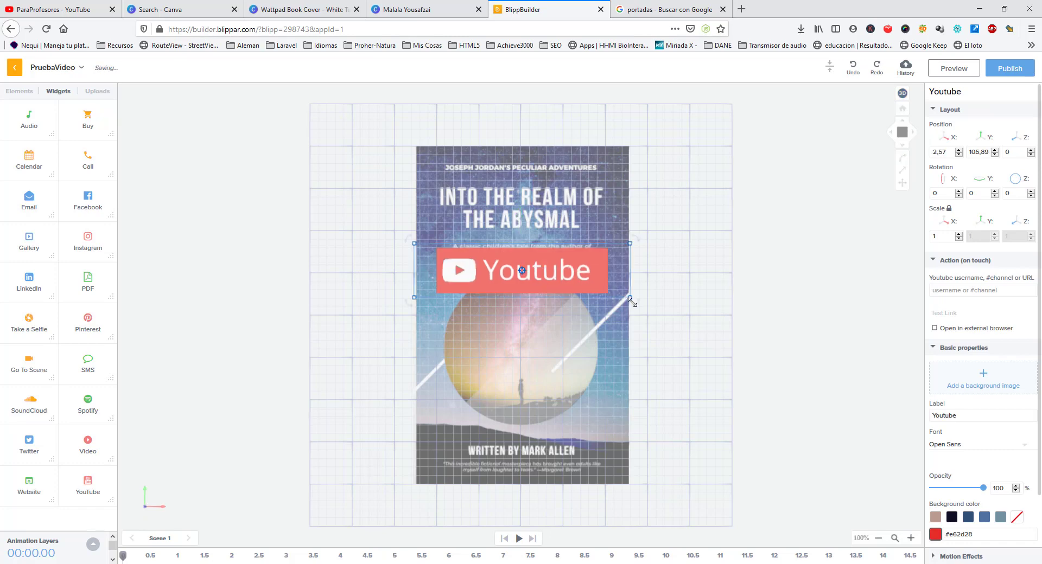
left_click_drag(629, 298, 596, 289)
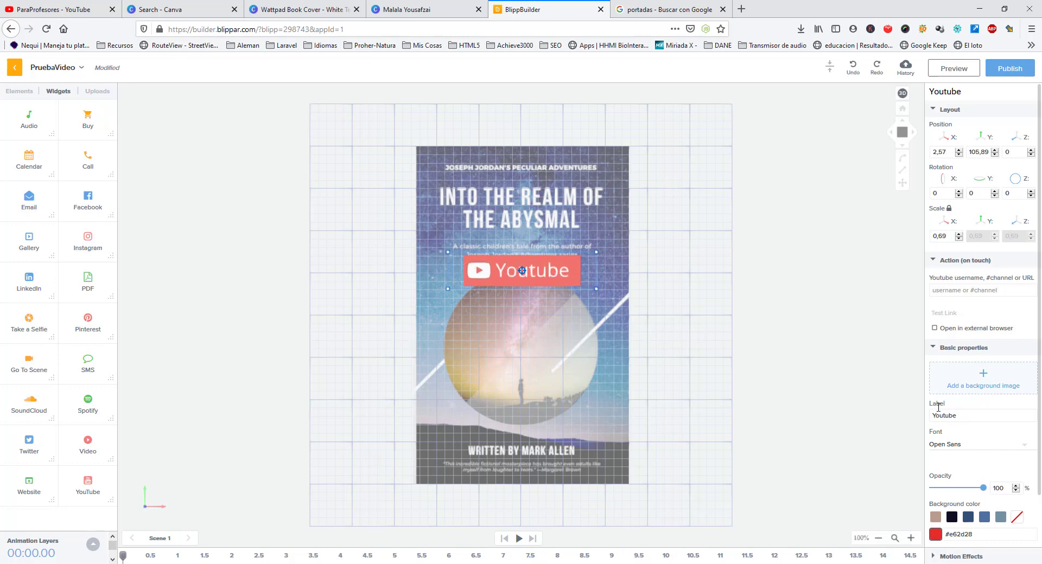
- Label the YouTube button "Ver video", shrink it to a scale of about 0.47 and move it into the cover's circle
left_click_drag(961, 414, 903, 414)
type("Ver ")
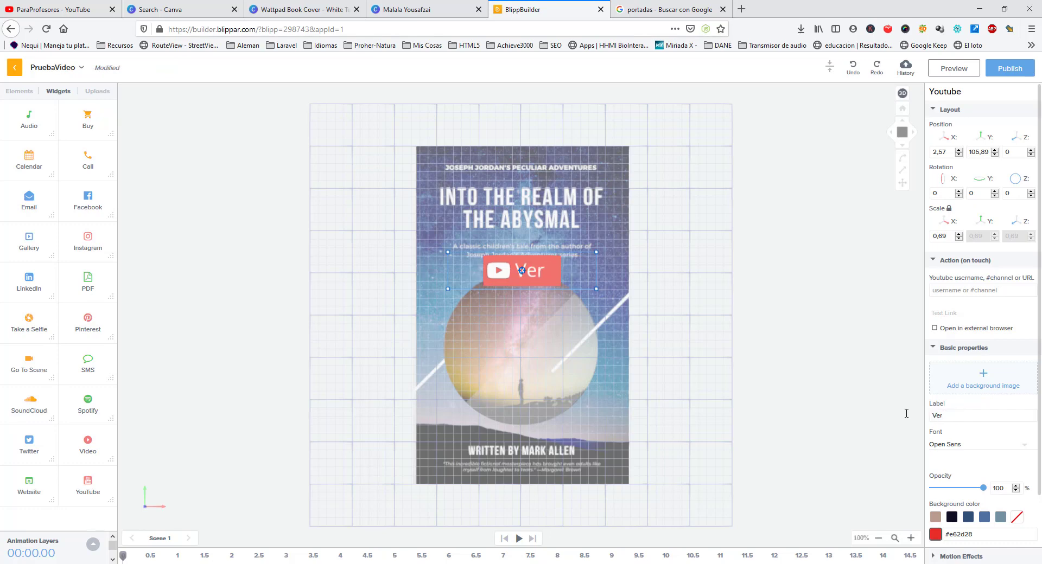
type("video")
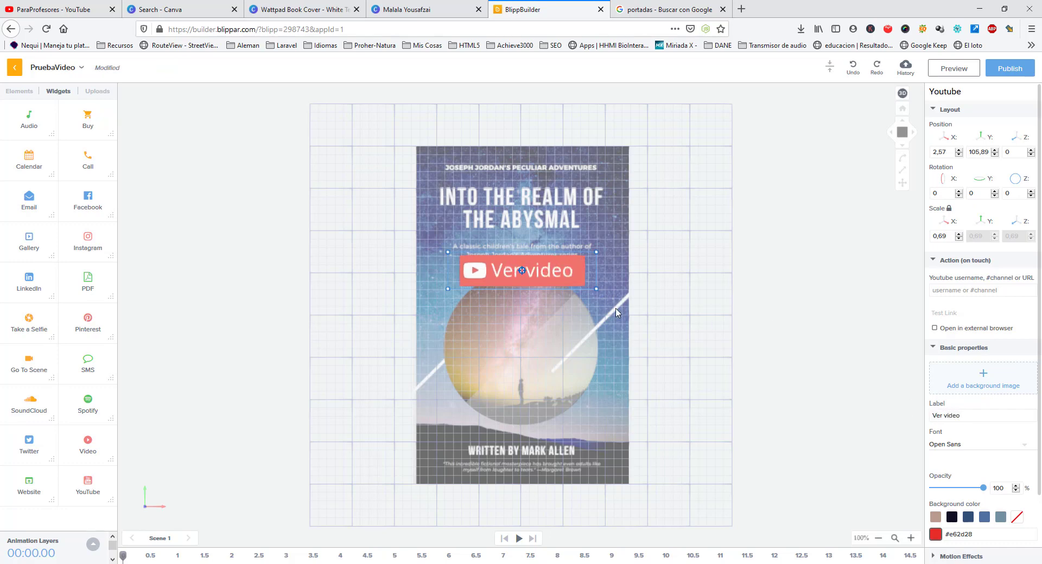
left_click_drag(597, 288, 548, 341)
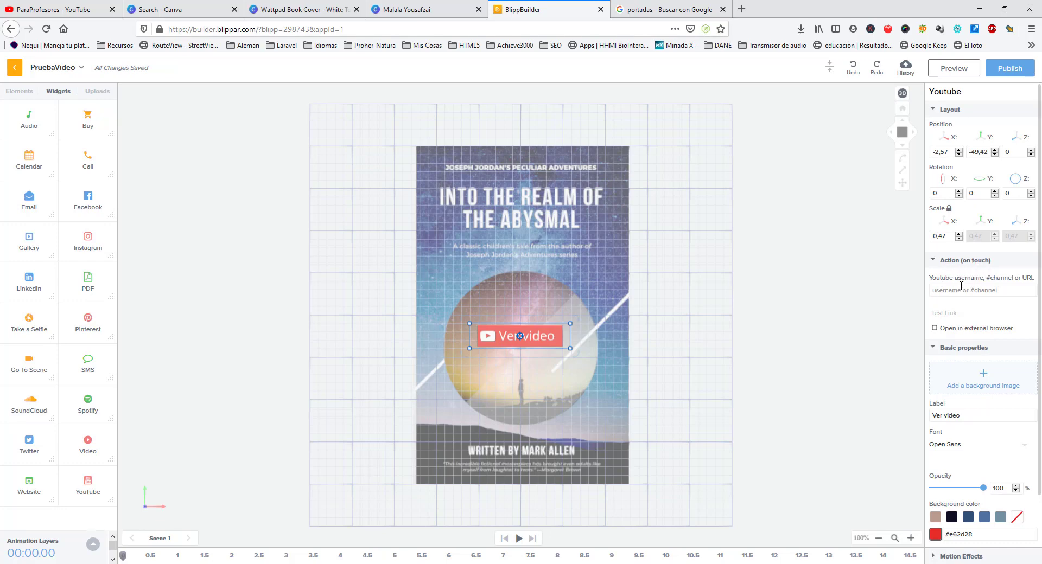
- On the ParaProfesores YouTube channel, copy the link of the video about making an infographic in GENIALLY 2020
left_click(54, 9)
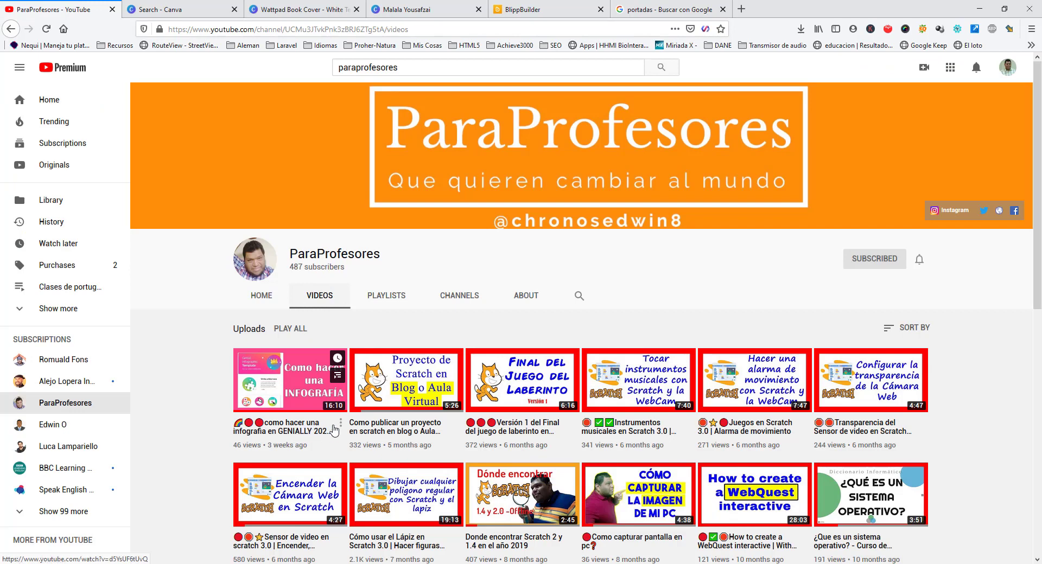
scroll(311, 431, "down", 1)
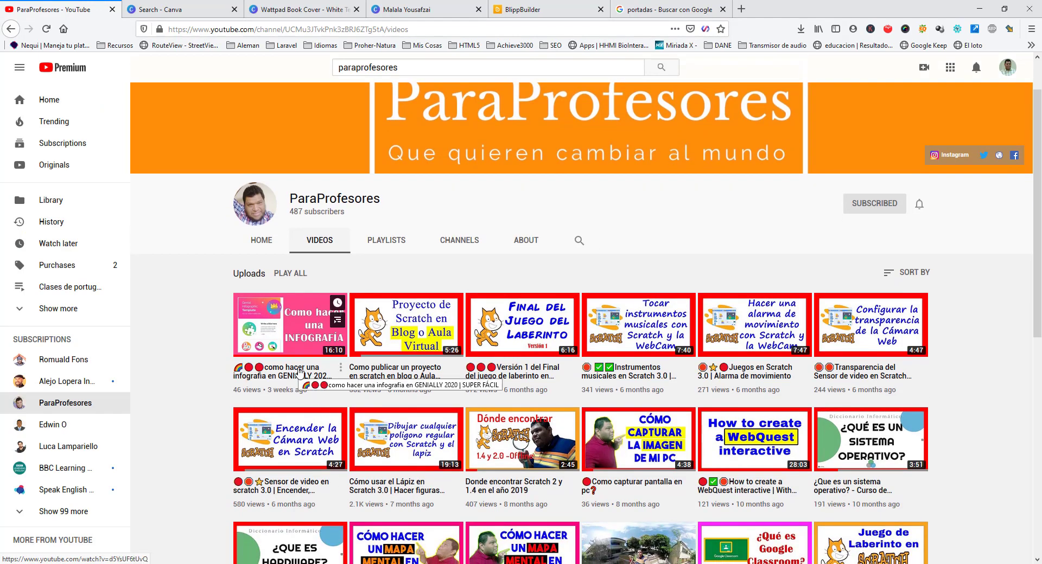
scroll(301, 372, "down", 2)
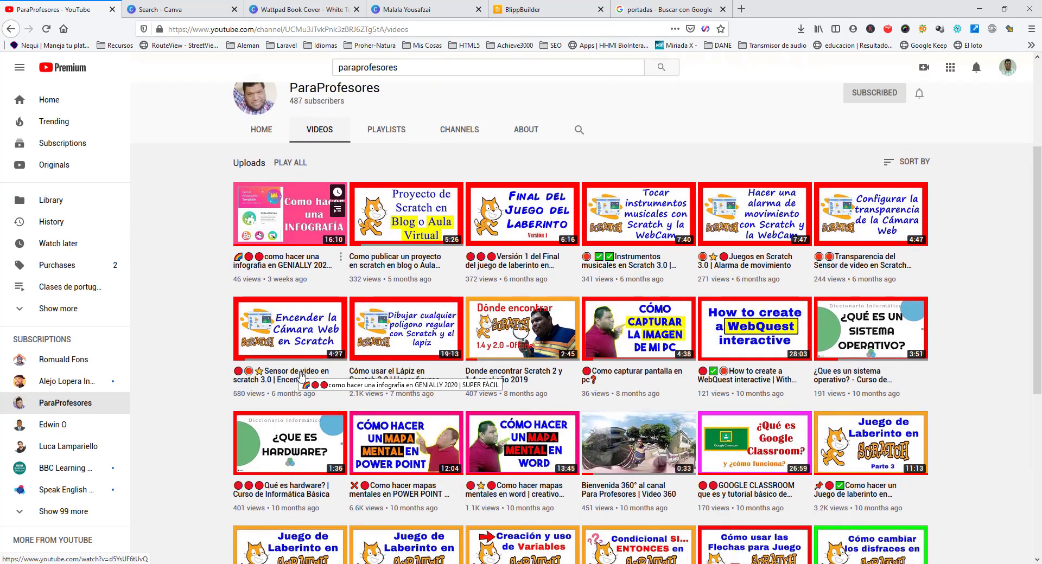
right_click(296, 265)
left_click(355, 345)
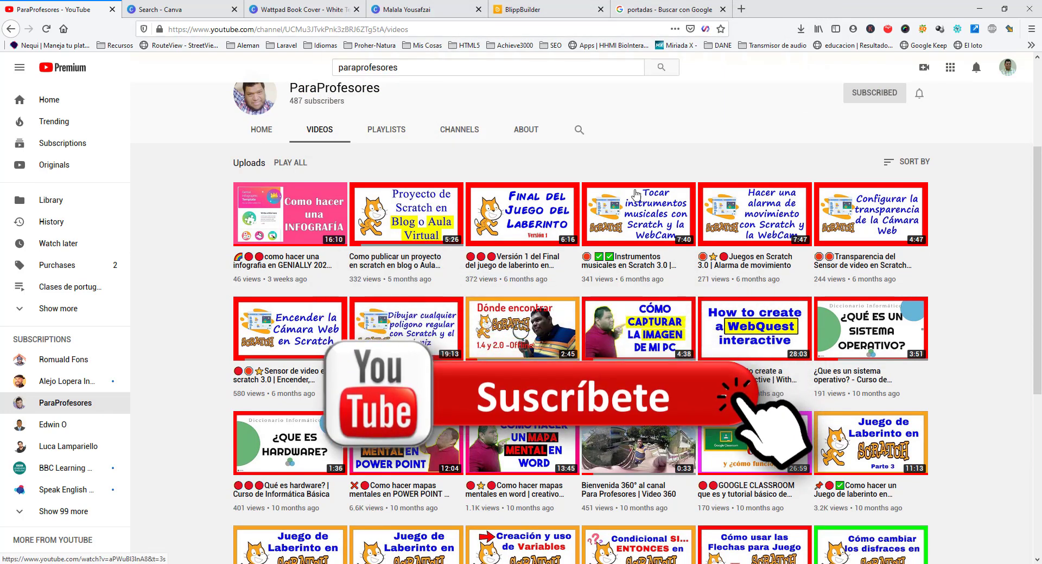
left_click(531, 11)
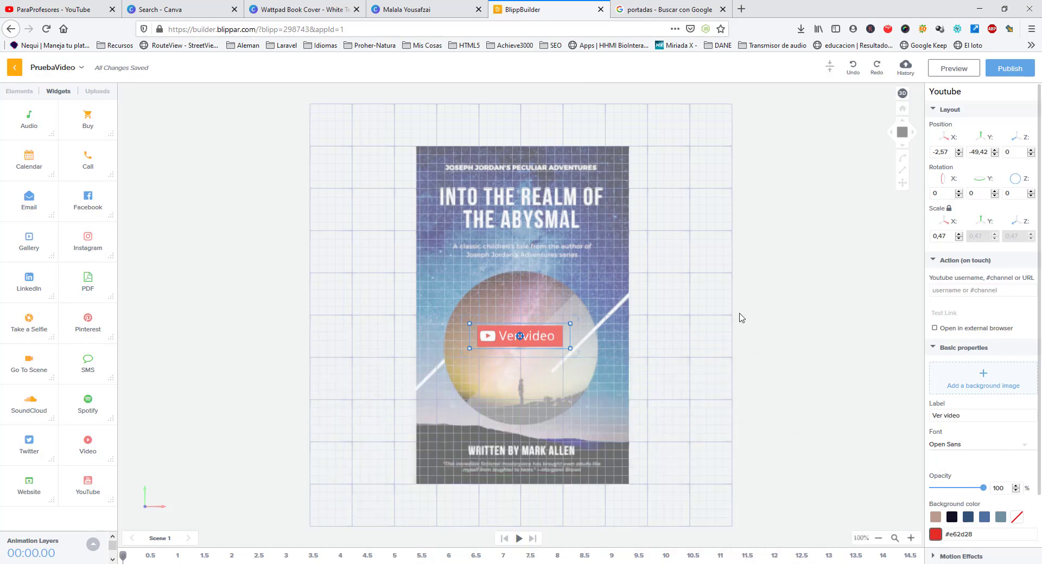
left_click(953, 291)
type("https://www.youtube.com/watch?v=d5YsUF6tUvQ")
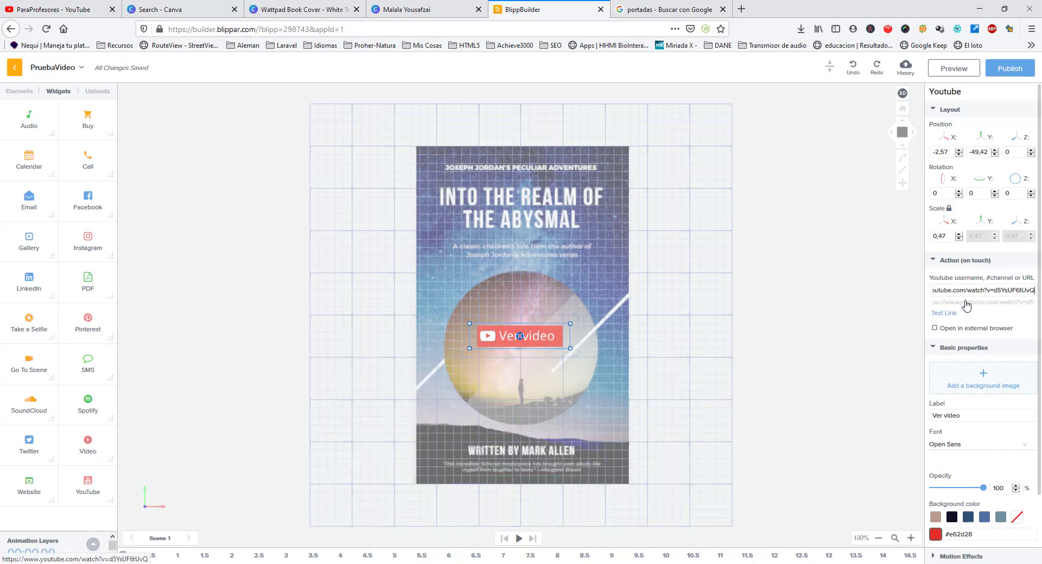
left_click(934, 329)
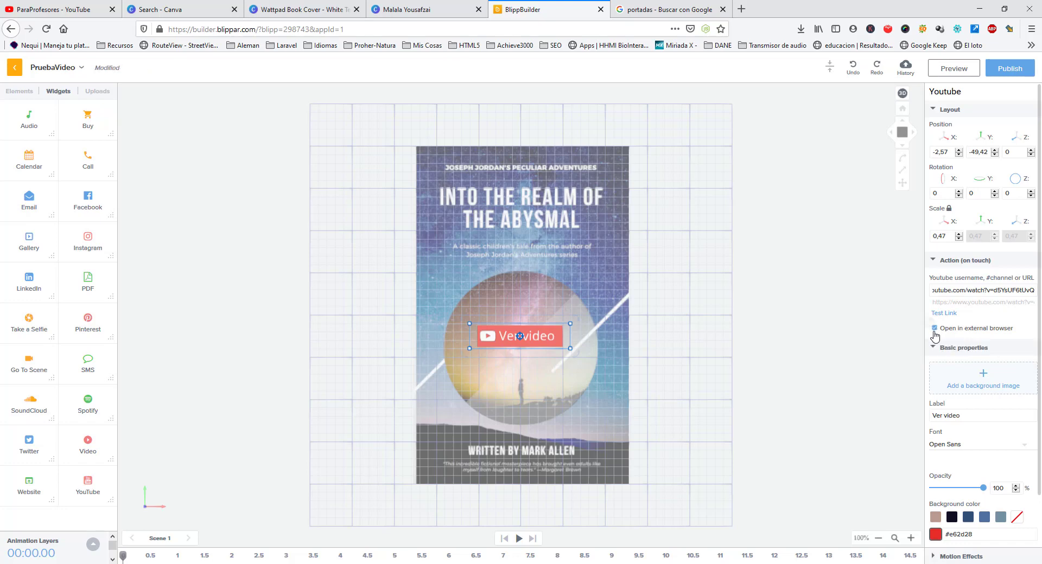
left_click(855, 346)
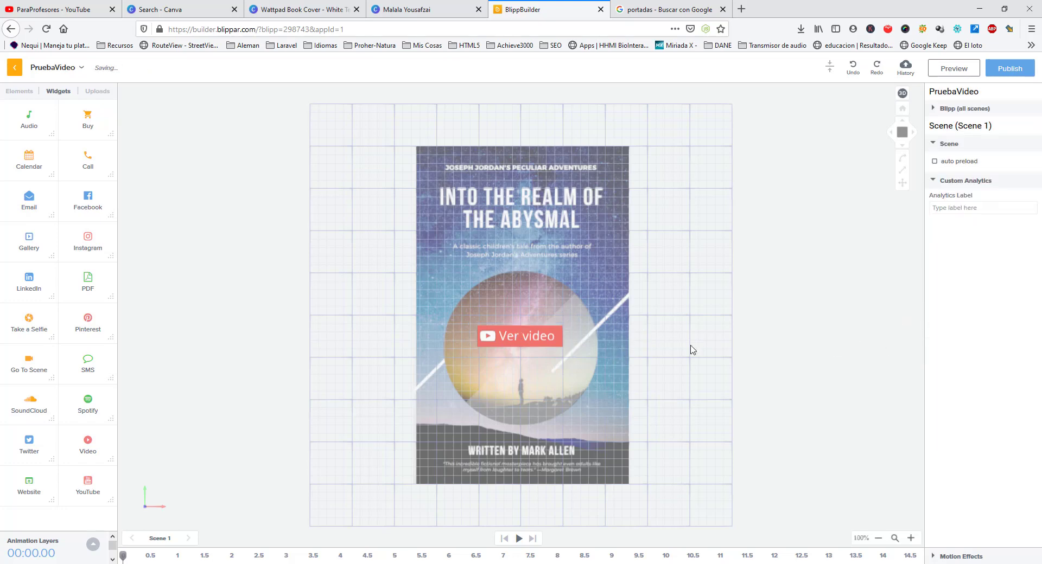
left_click(519, 337)
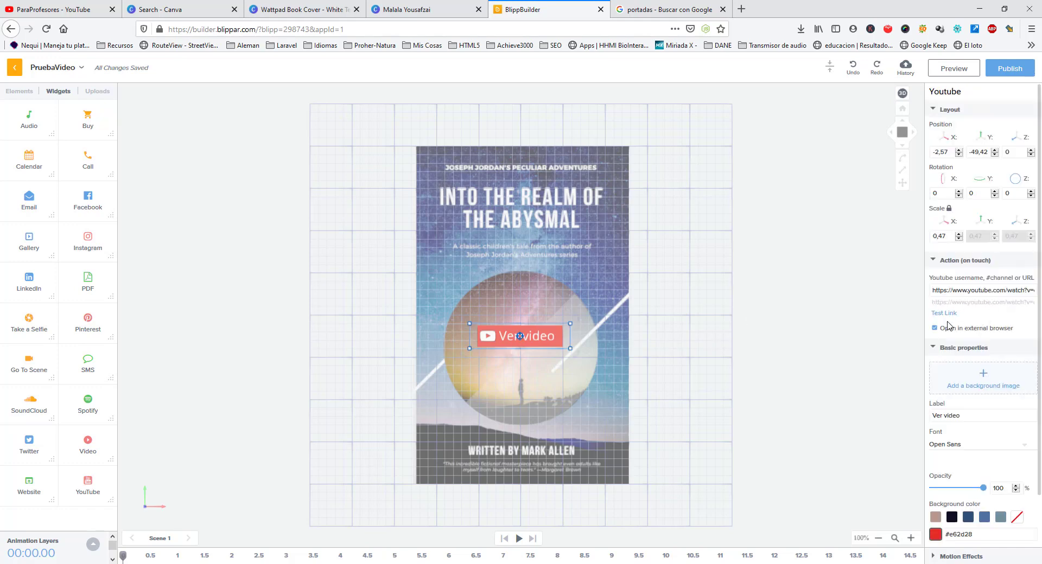
left_click(885, 330)
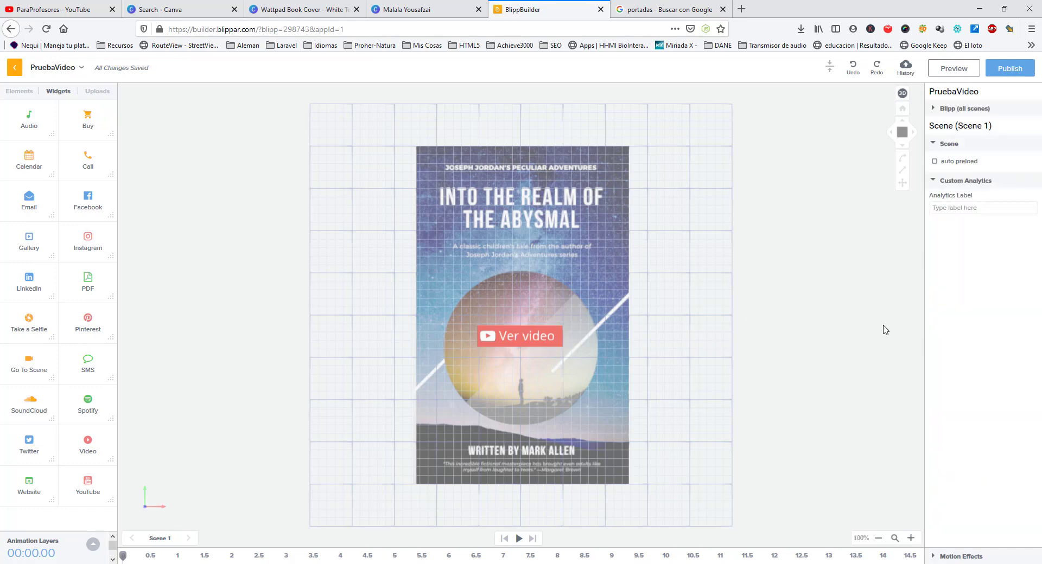
left_click(525, 342)
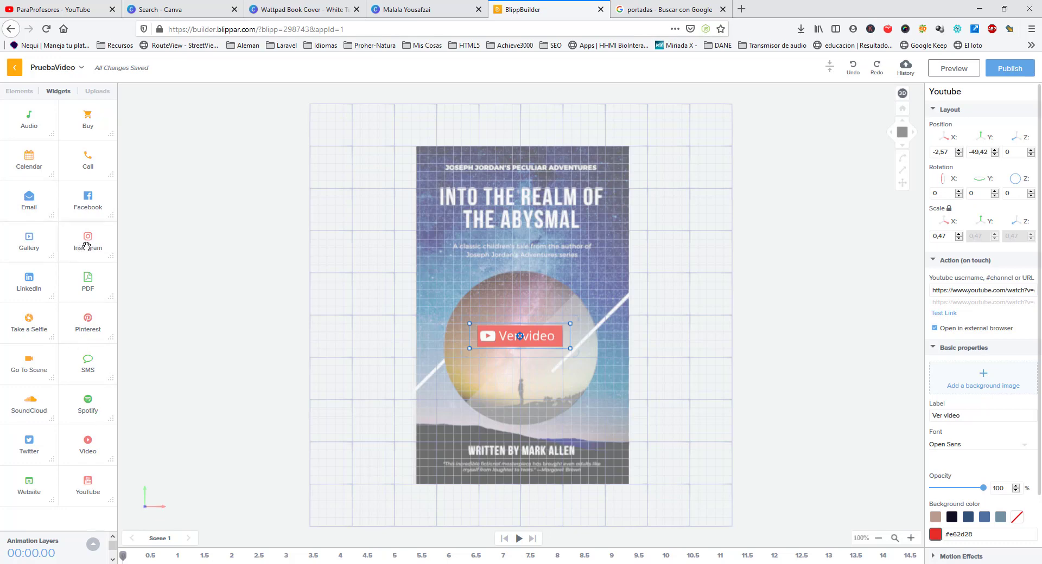
- Add Instagram, Facebook and Twitter widgets in a row along the cover's lower edge, scaled to about 0.31, 0.31 and 0.35
left_click_drag(84, 243, 480, 196)
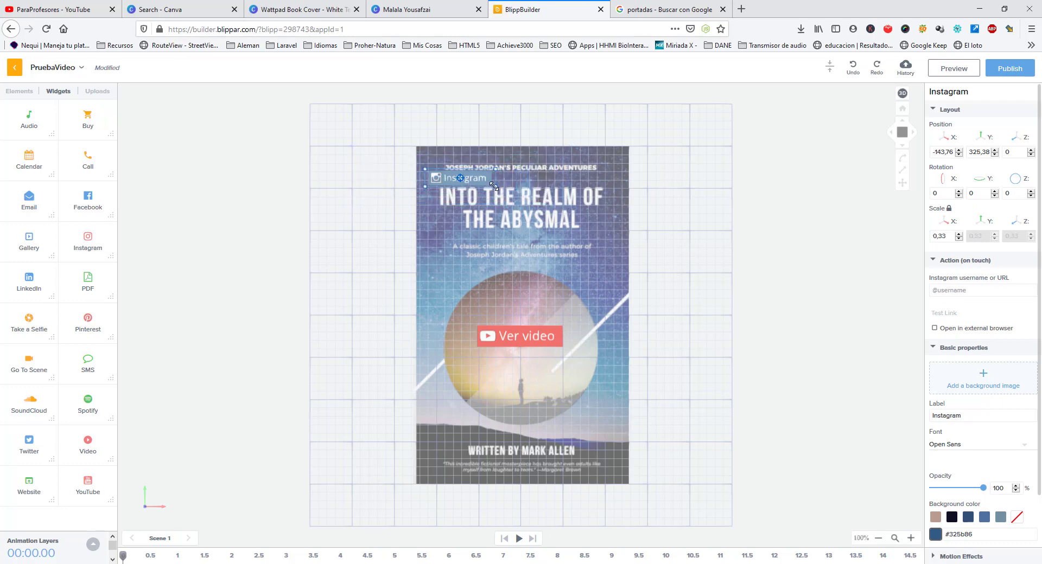
left_click_drag(508, 193, 476, 479)
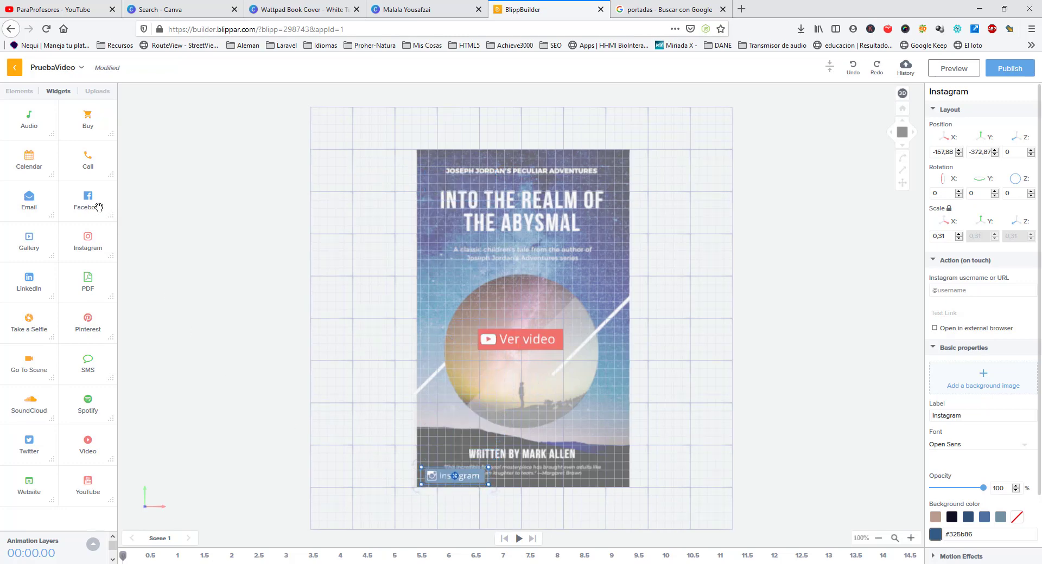
left_click_drag(100, 205, 540, 485)
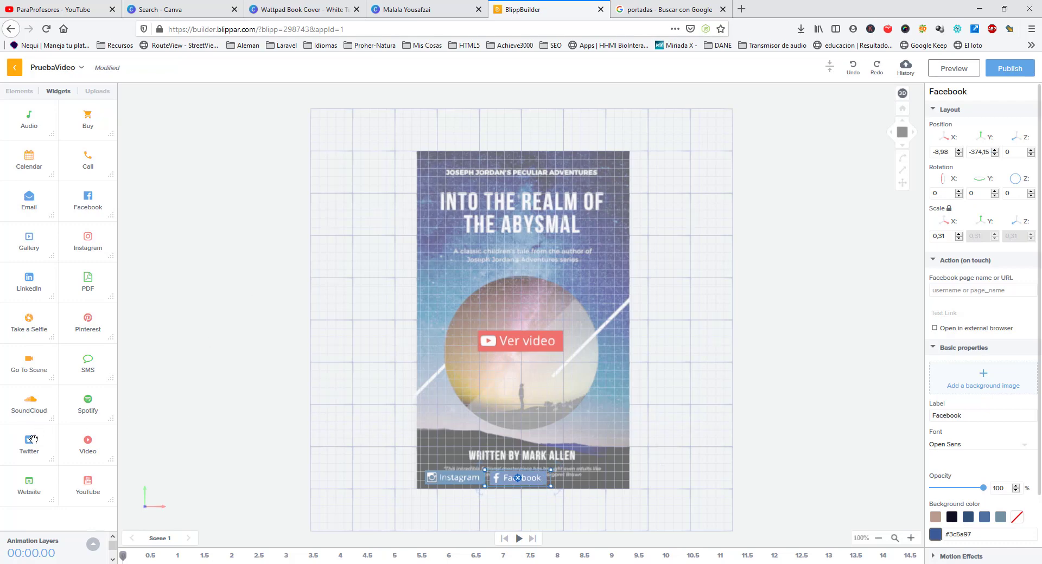
left_click_drag(27, 443, 492, 262)
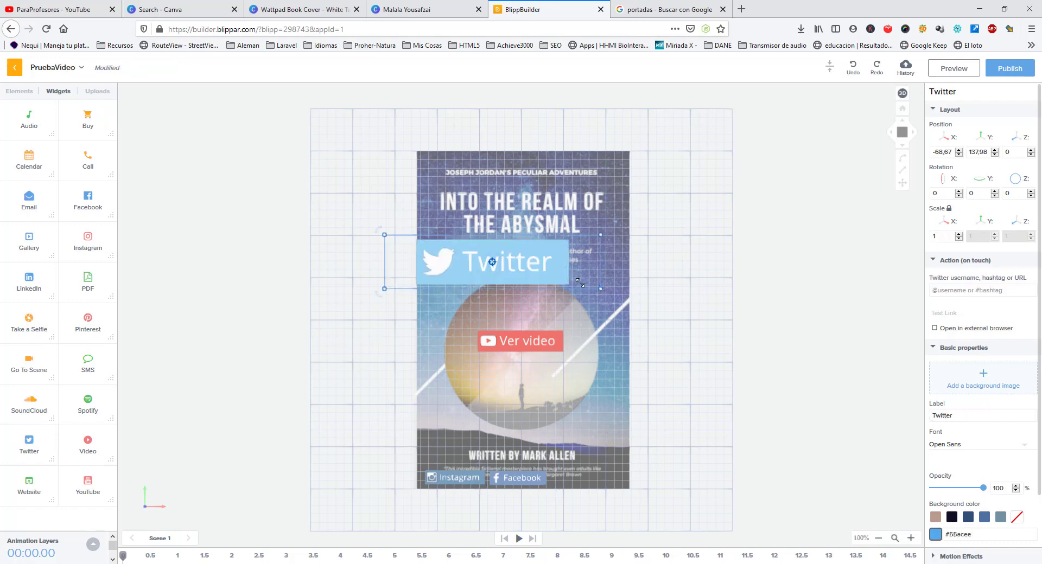
left_click_drag(580, 283, 597, 480)
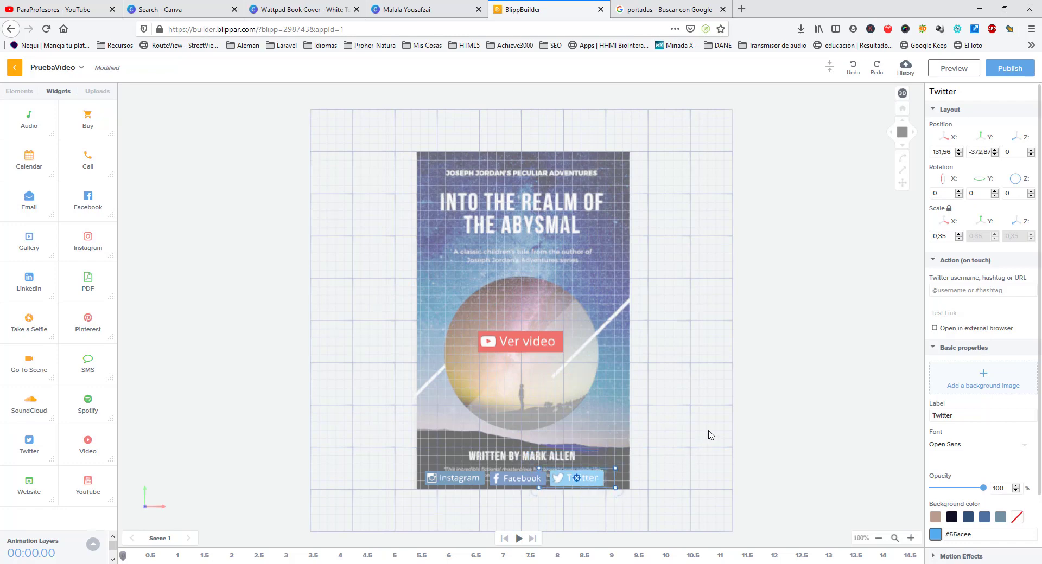
- Select the Instagram button and copy the profile page's address from the Instagram website
left_click(460, 485)
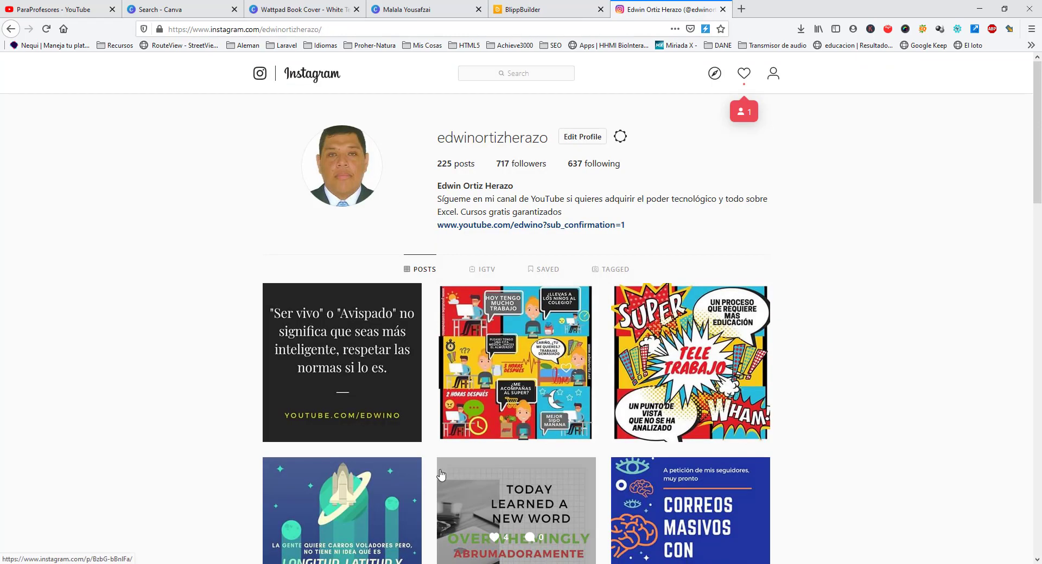
left_click(321, 29)
key("ctrl+c")
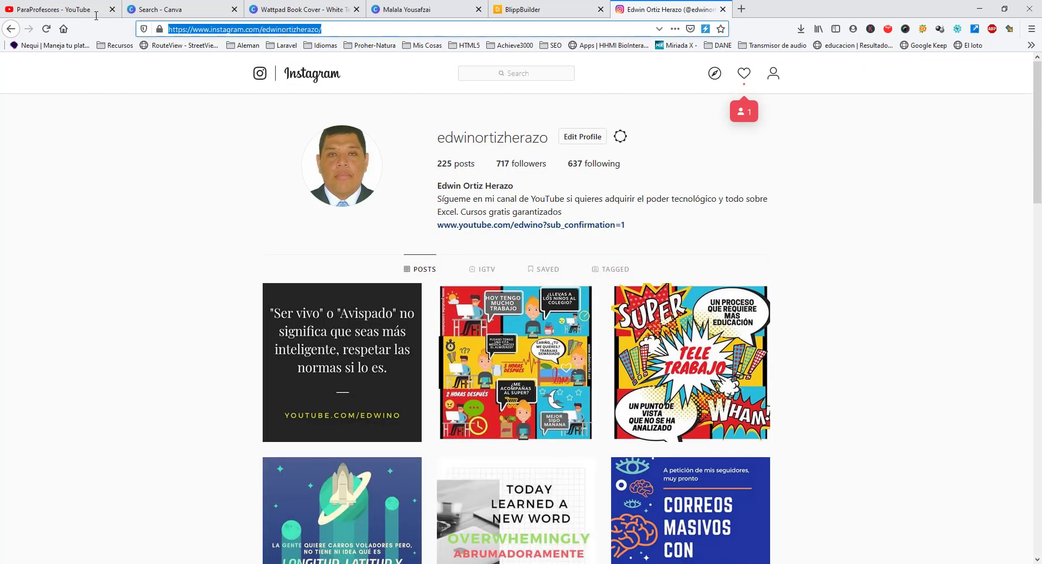
- In BlippBuilder, paste the profile address as the Instagram button's link and make it open in an external browser
left_click(529, 9)
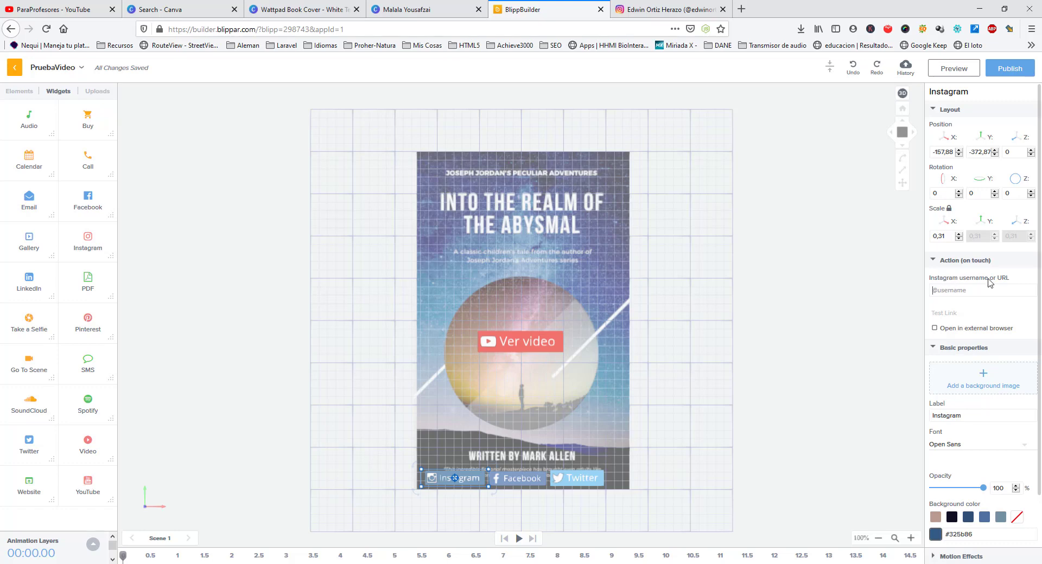
left_click(969, 291)
key("ctrl+v")
left_click(934, 329)
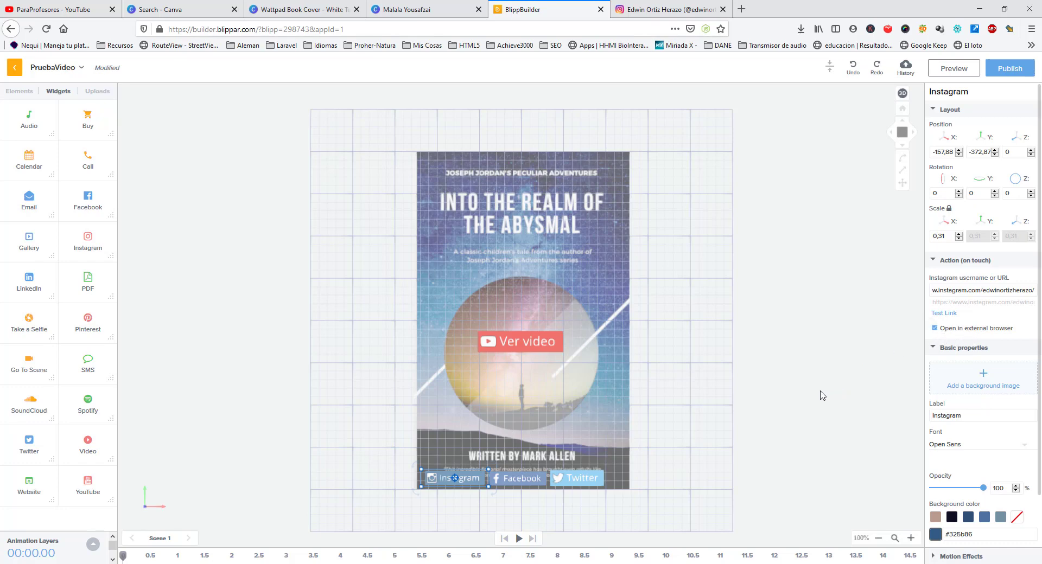
left_click(778, 420)
left_click(453, 482)
- Open the personal Facebook profile in a new browser tab and copy its address
left_click(741, 9)
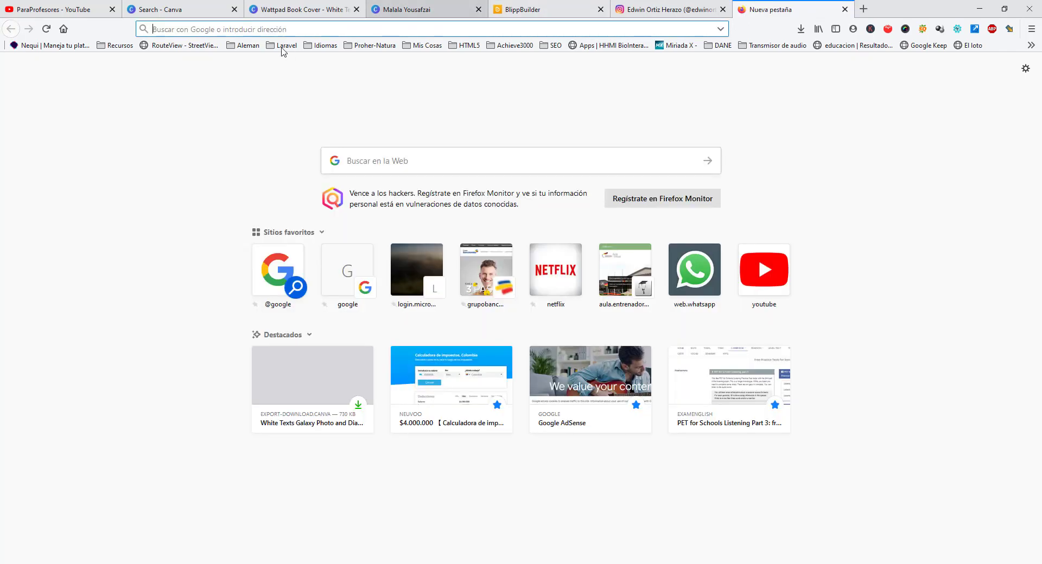
type("facebook.com/")
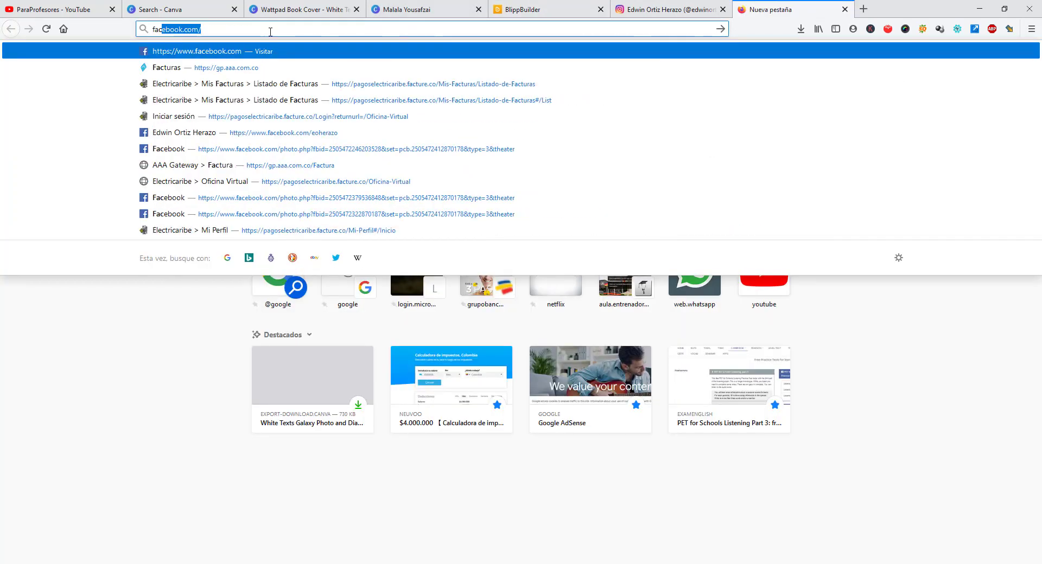
key("Return")
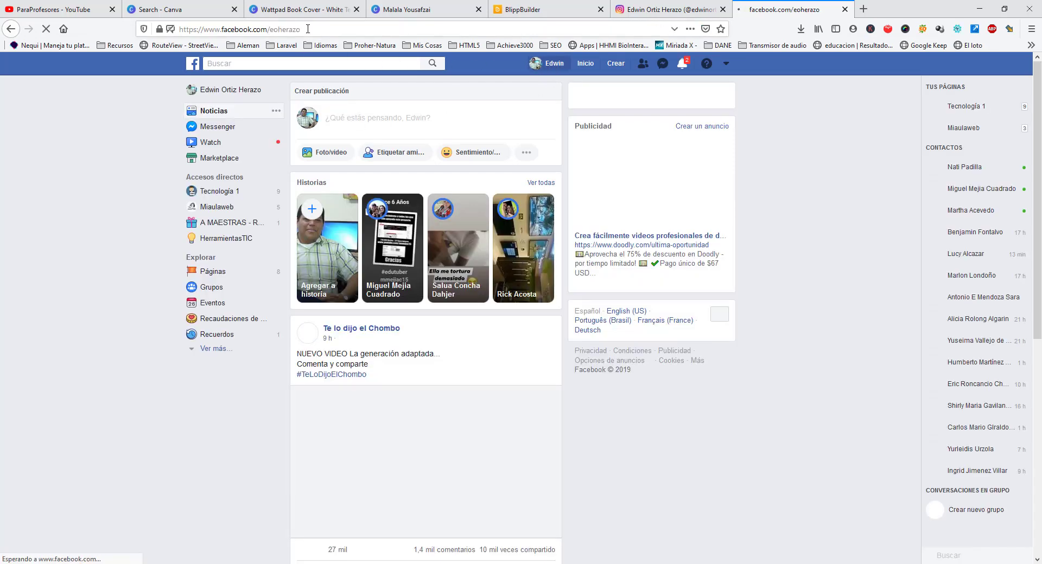
left_click(154, 23)
key("ctrl+c")
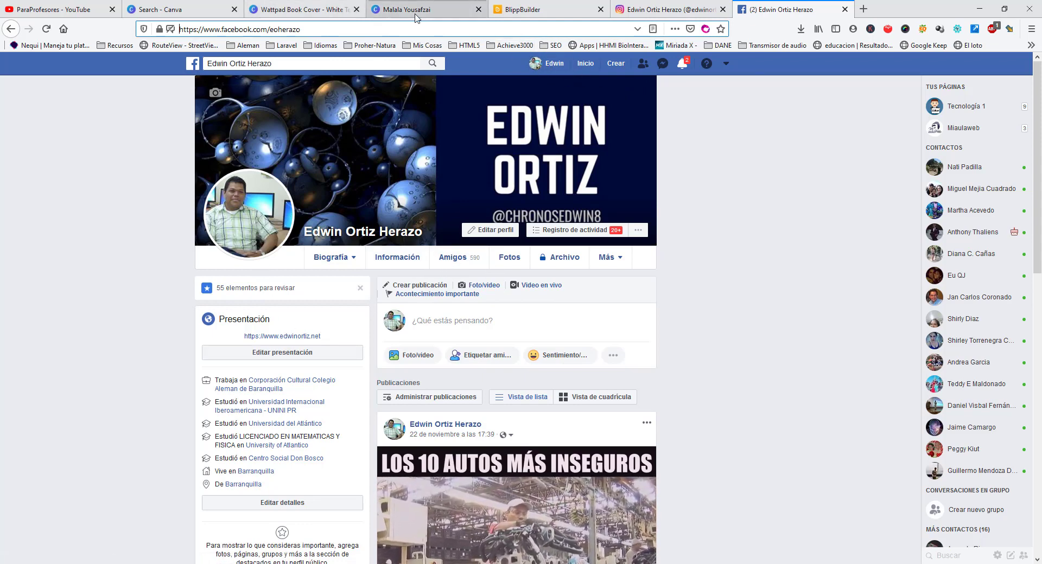
- Back in BlippBuilder, paste the profile address as the Facebook button's link and make it open in an external browser
left_click(216, 7)
left_click(307, 9)
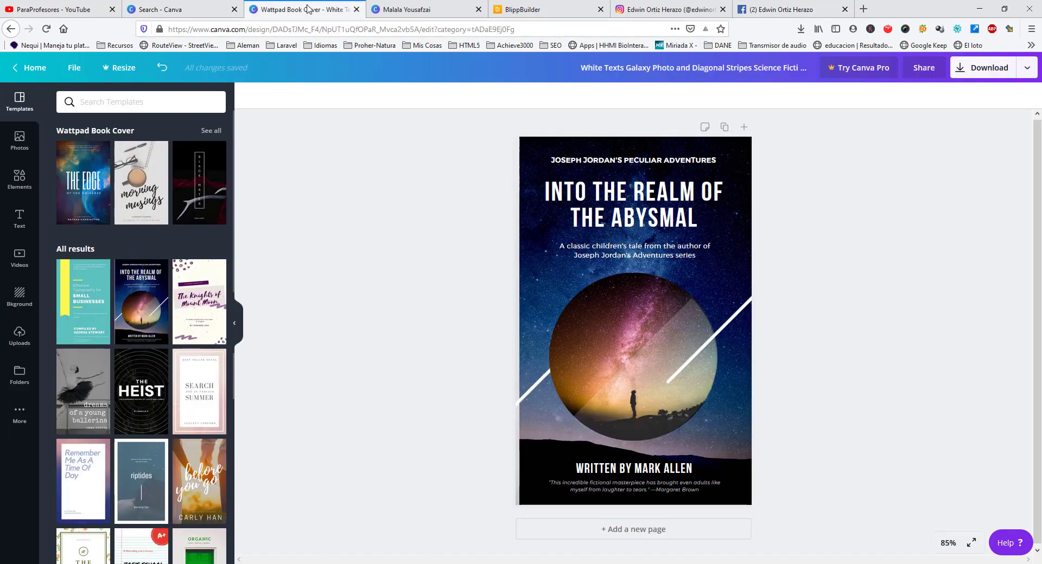
left_click(550, 7)
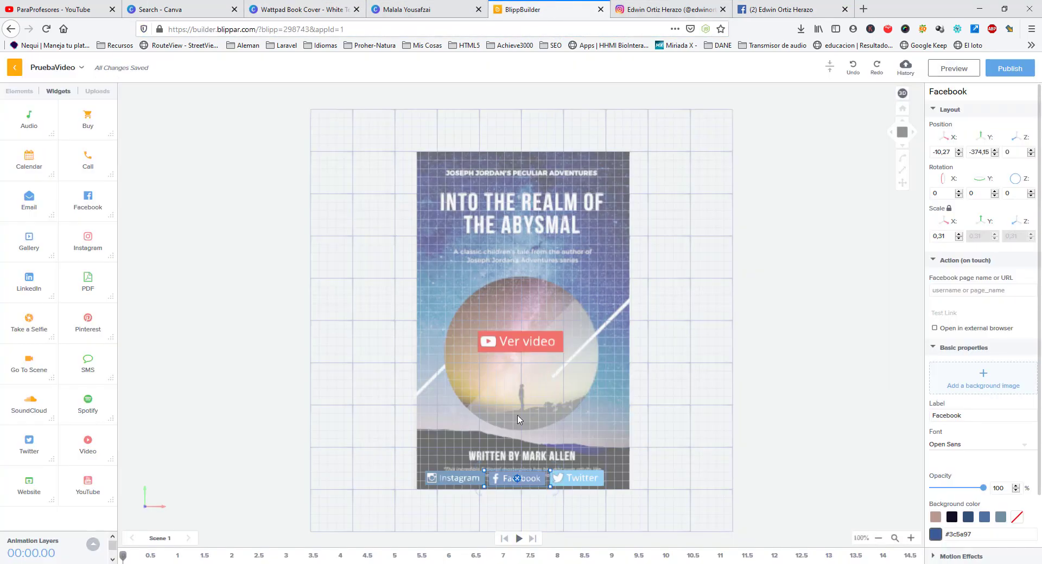
left_click(934, 328)
left_click(935, 295)
key("ctrl+v")
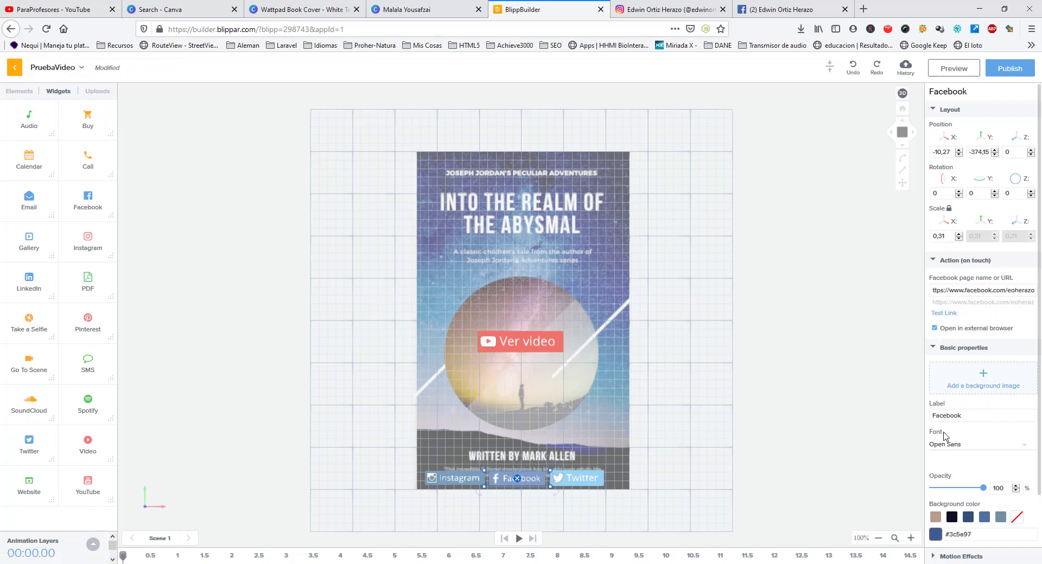
left_click_drag(971, 415, 924, 421)
left_click(99, 92)
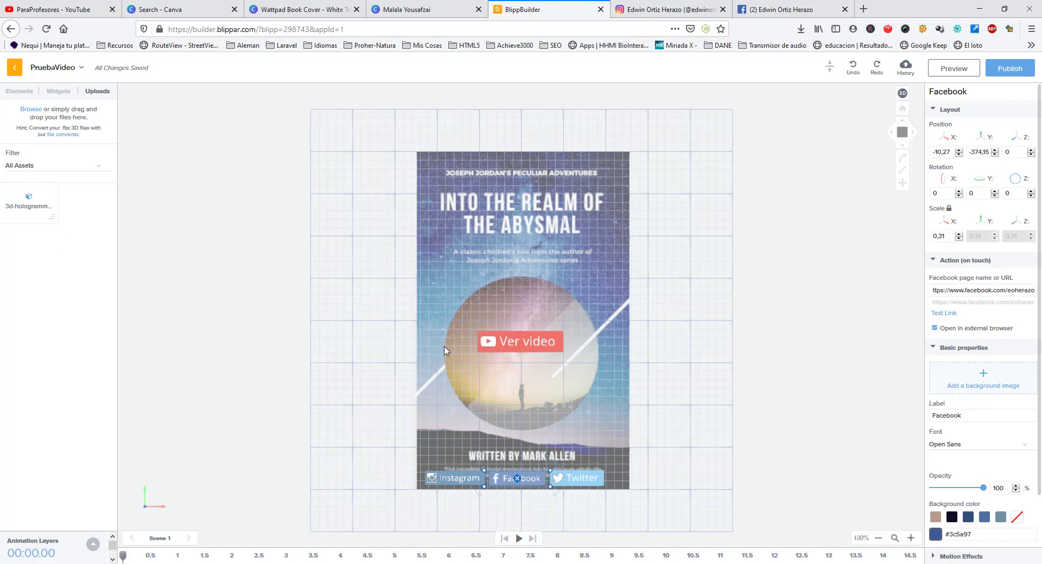
left_click(57, 92)
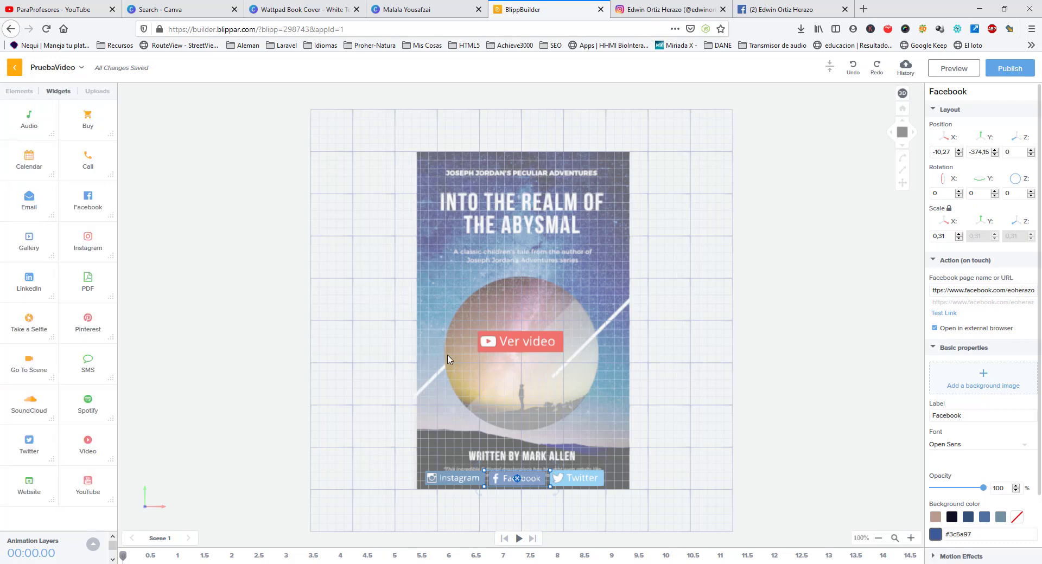
left_click(99, 92)
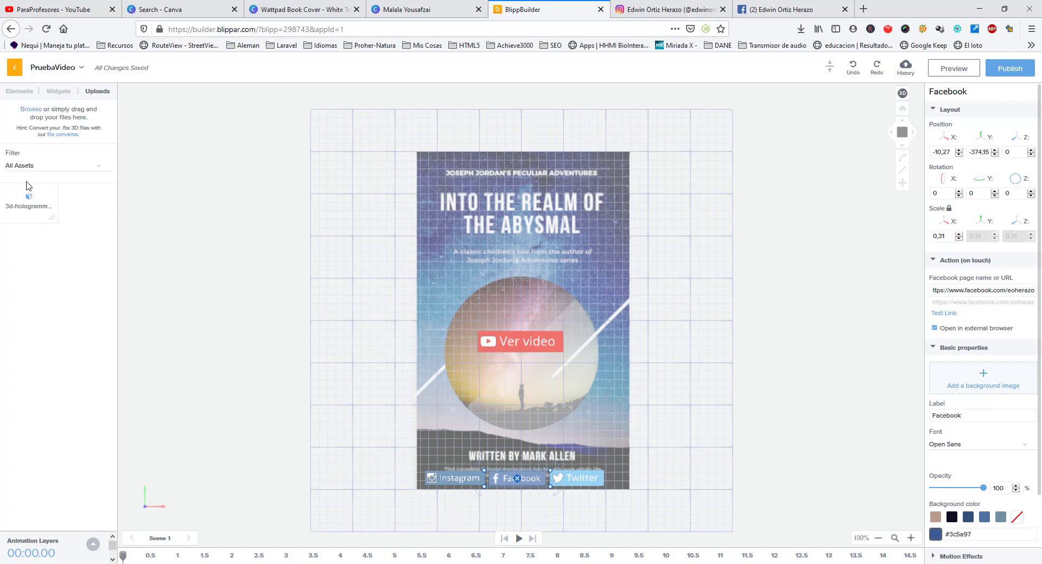